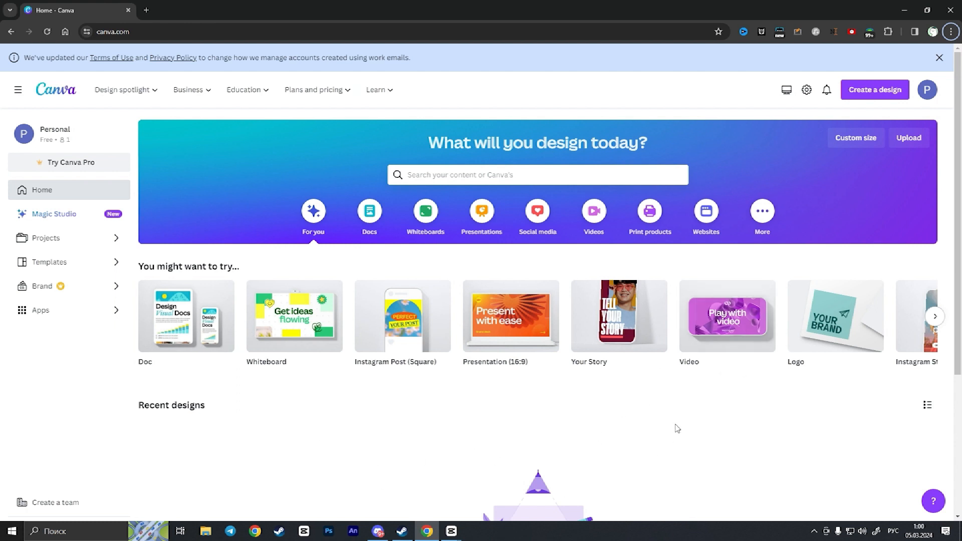
Create a new blank Instagram Post (Square) design, 1080 × 1080 px
click(868, 92)
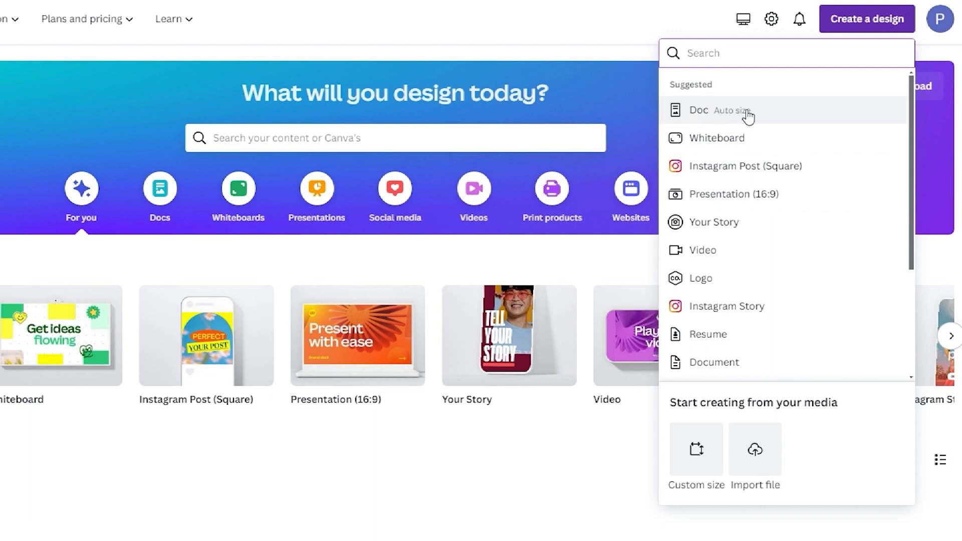
scroll(731, 289, down, 3)
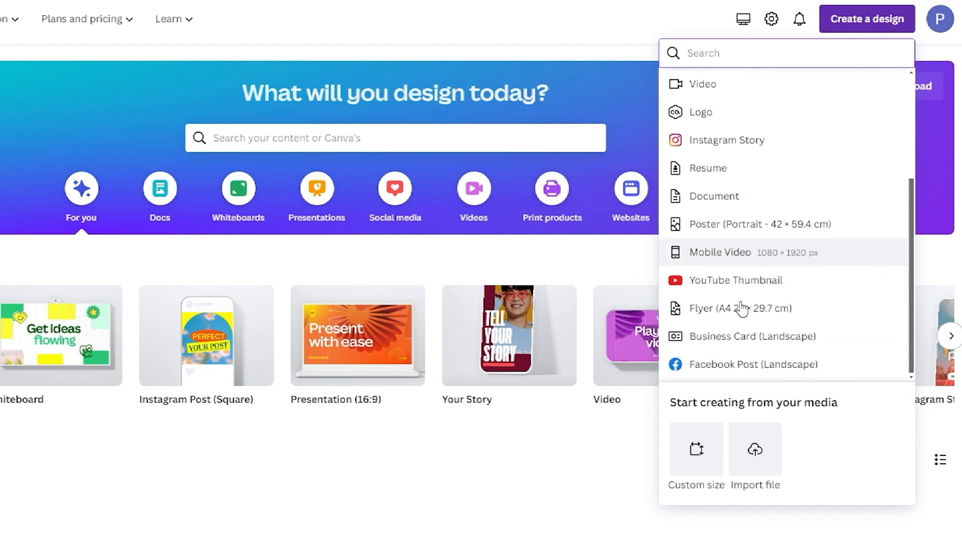
scroll(741, 307, up, 3)
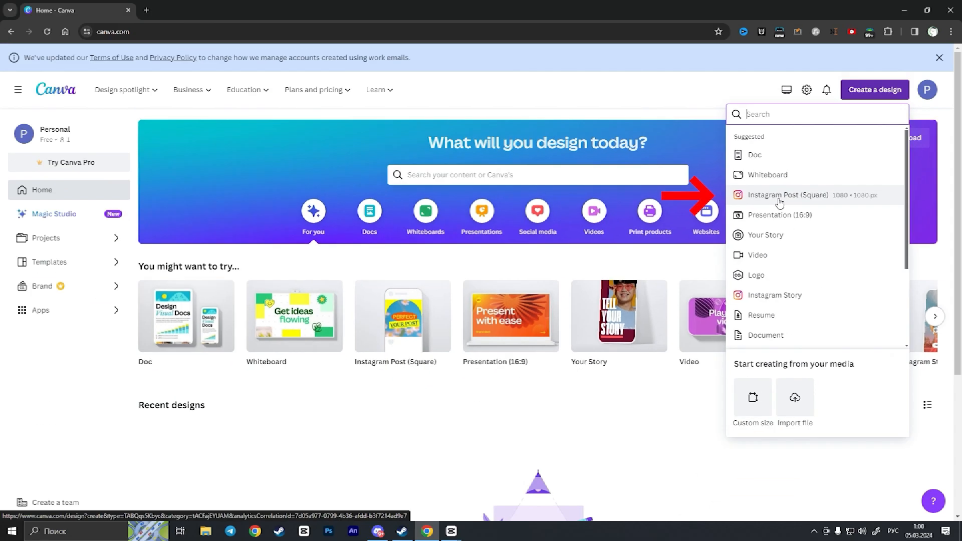
click(736, 167)
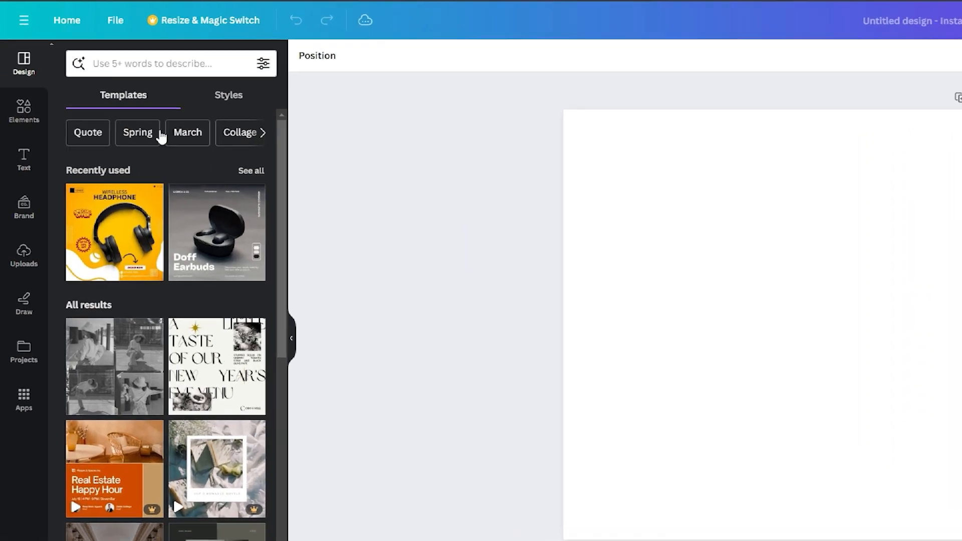
Browse the suggested templates and apply the recently used yellow wireless headphone template to the page
scroll(112, 263, down, 2)
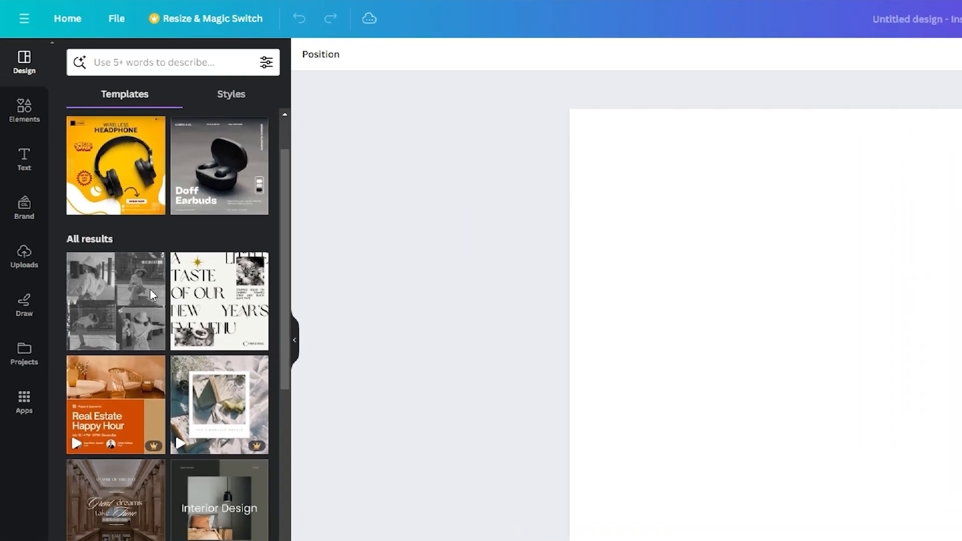
scroll(153, 294, up, 1)
scroll(226, 249, down, 4)
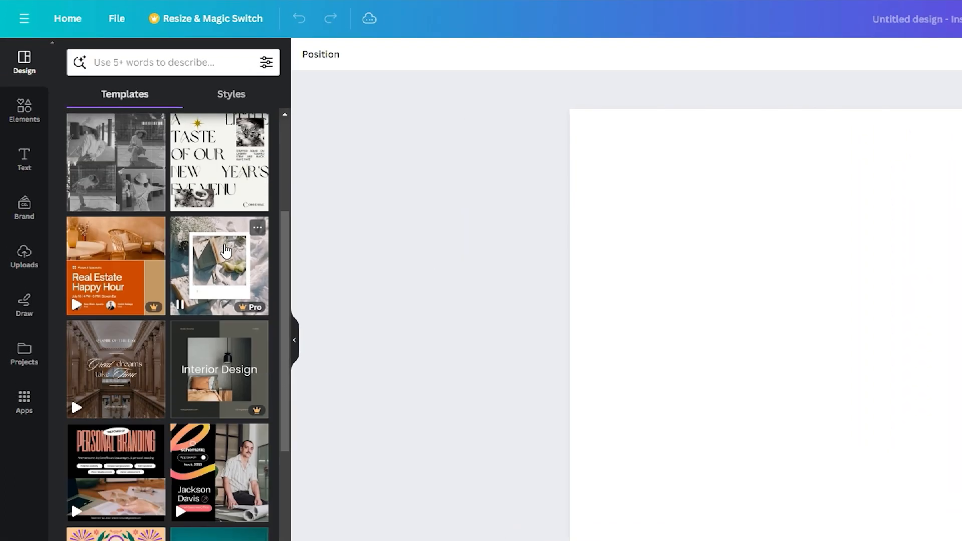
scroll(225, 249, down, 3)
scroll(204, 329, up, 4)
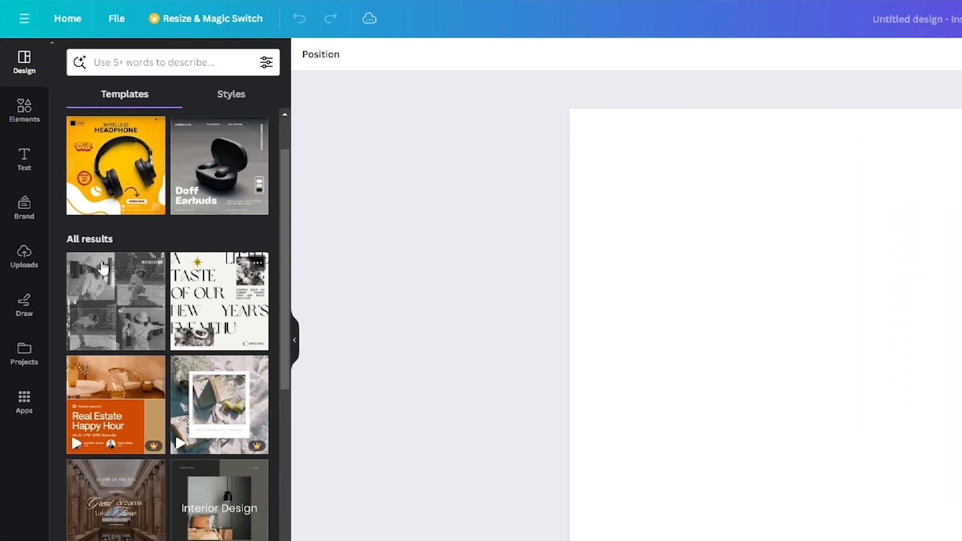
click(139, 166)
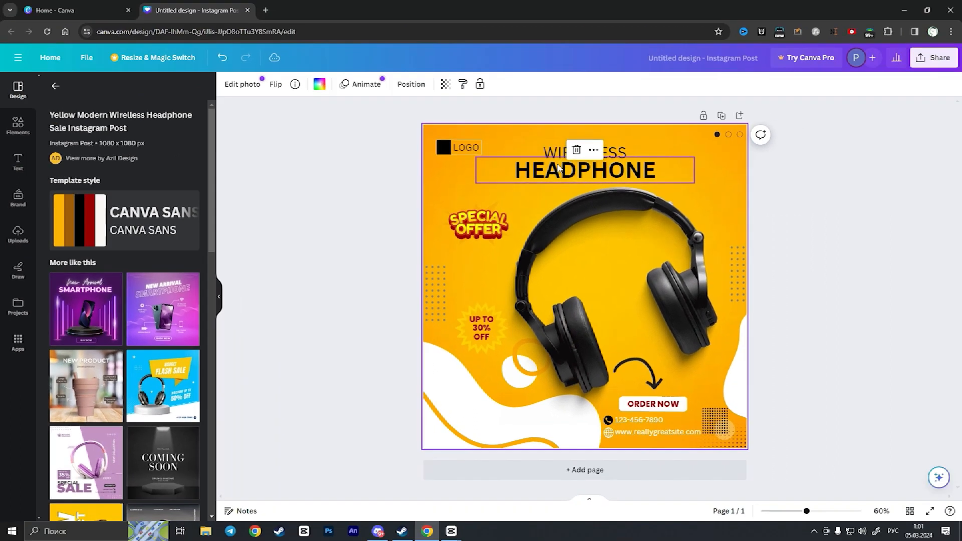
Try nudging the Special Offer graphic and deleting the headphone photo, and undo everything back to the blank page
click(492, 243)
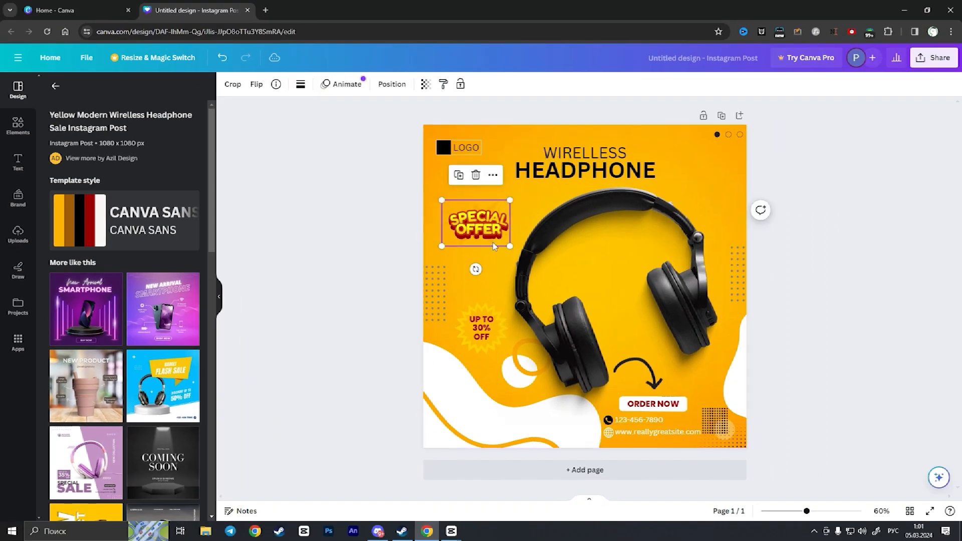
drag(476, 223, 474, 217)
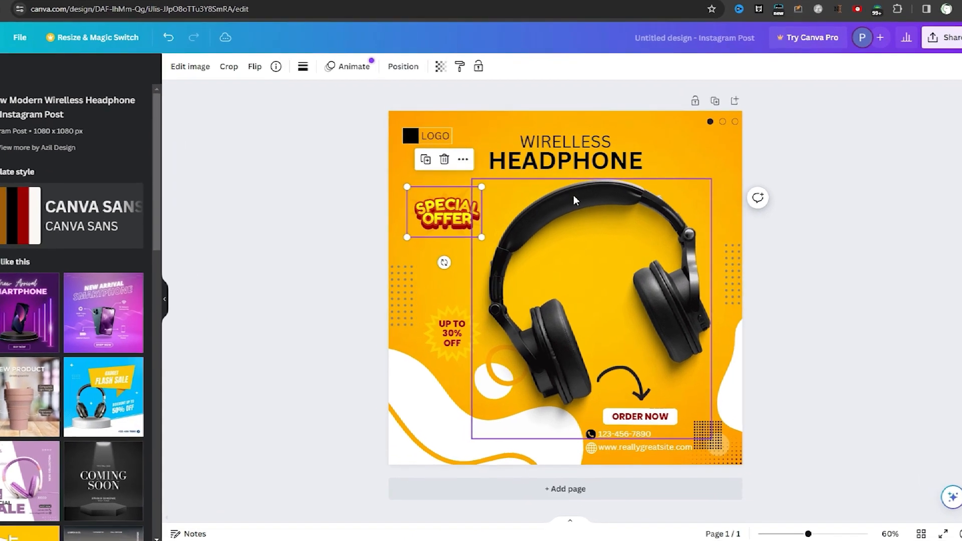
click(573, 200)
key(Delete)
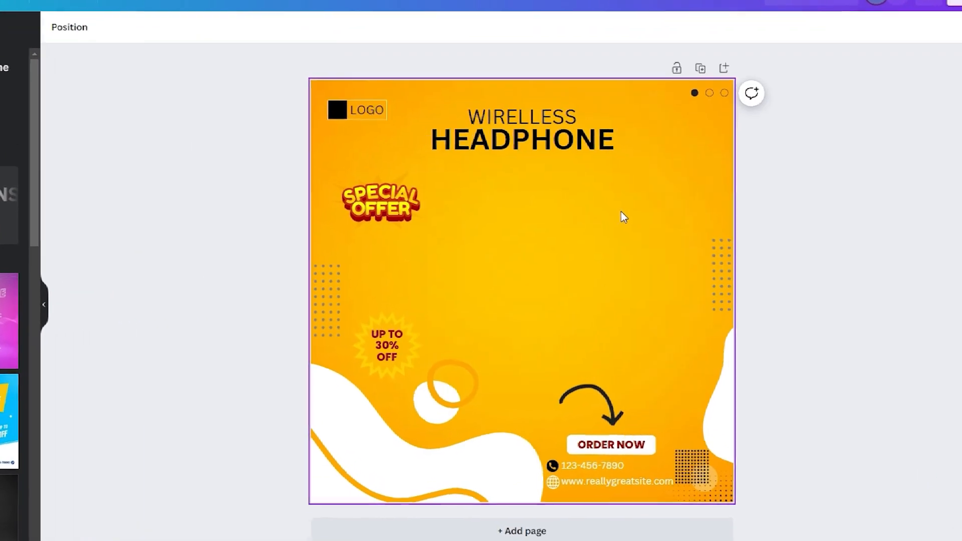
key(ctrl+z)
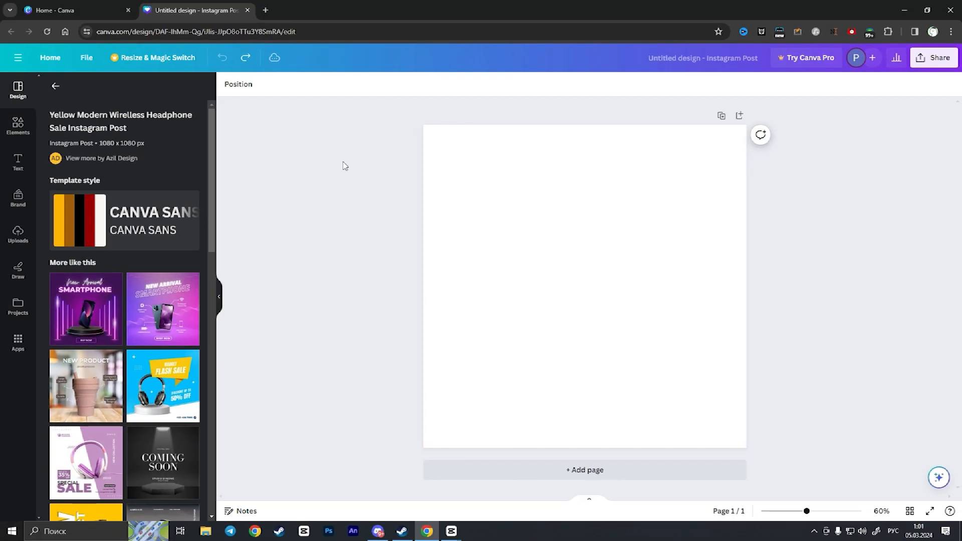
Fill the blank page's background with the solid light violet from the default colors
click(18, 126)
click(583, 262)
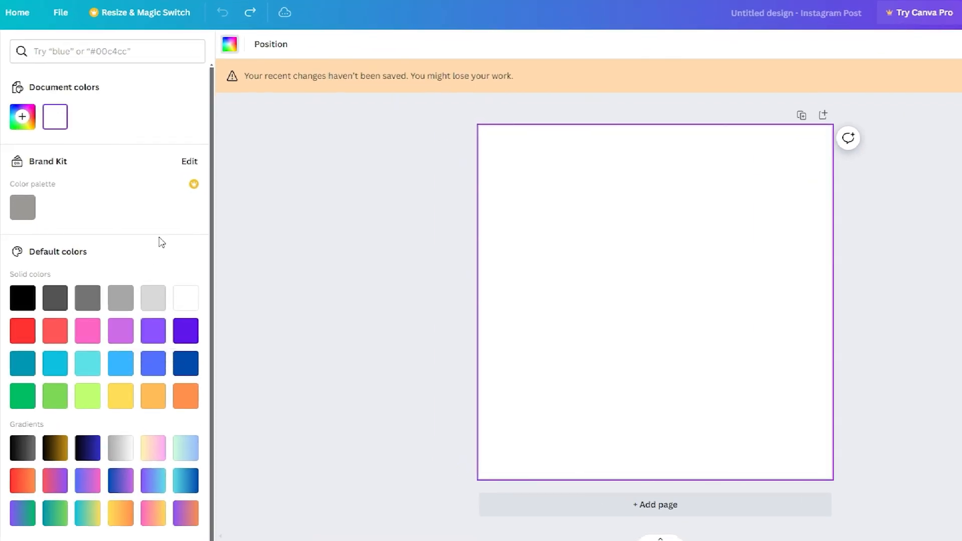
scroll(178, 432, down, 1)
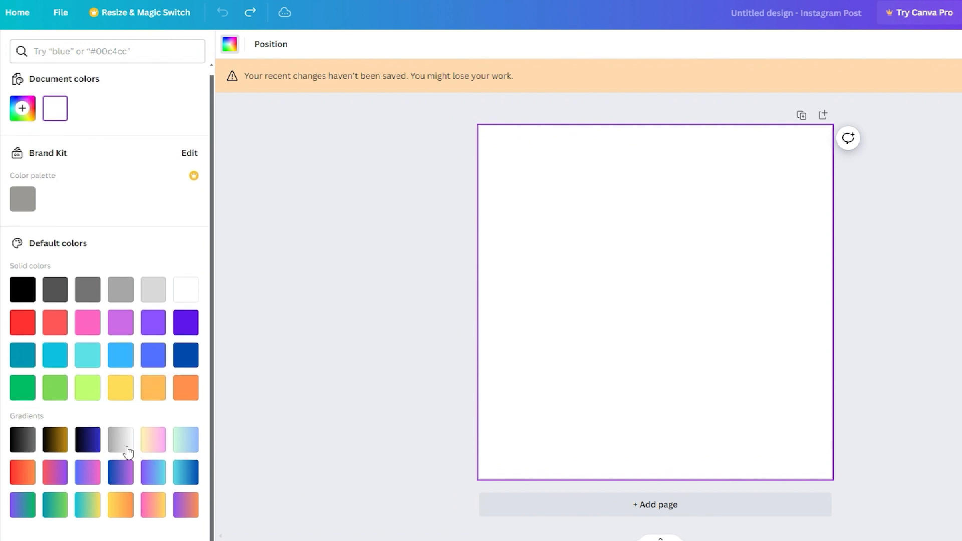
click(153, 323)
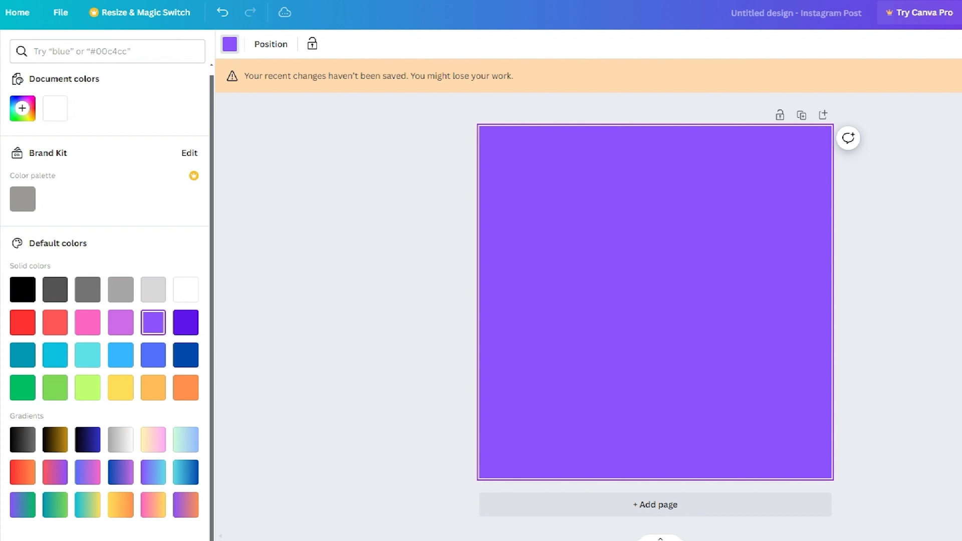
Add a rounded square from the recently used elements and stretch it into a page-wide band along the page's upper edge
click(1, 110)
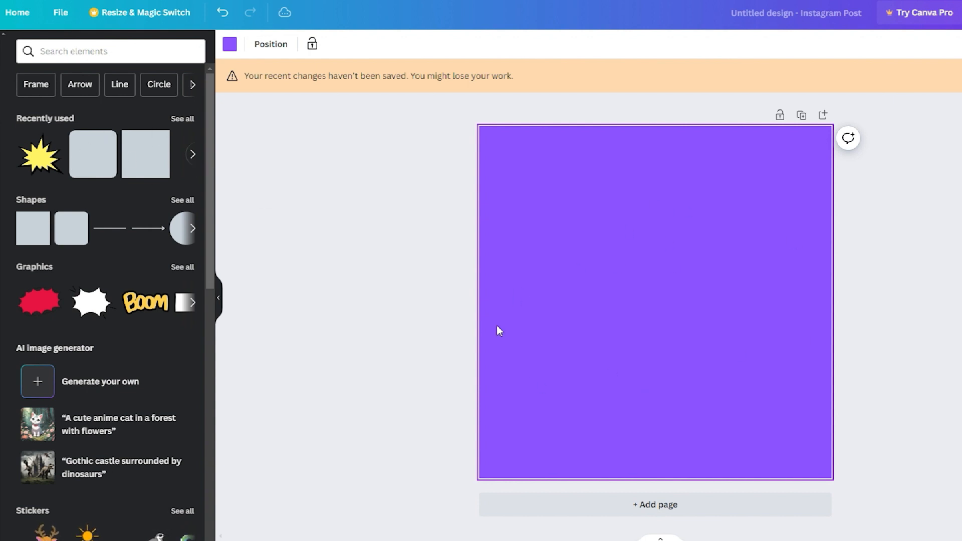
click(104, 167)
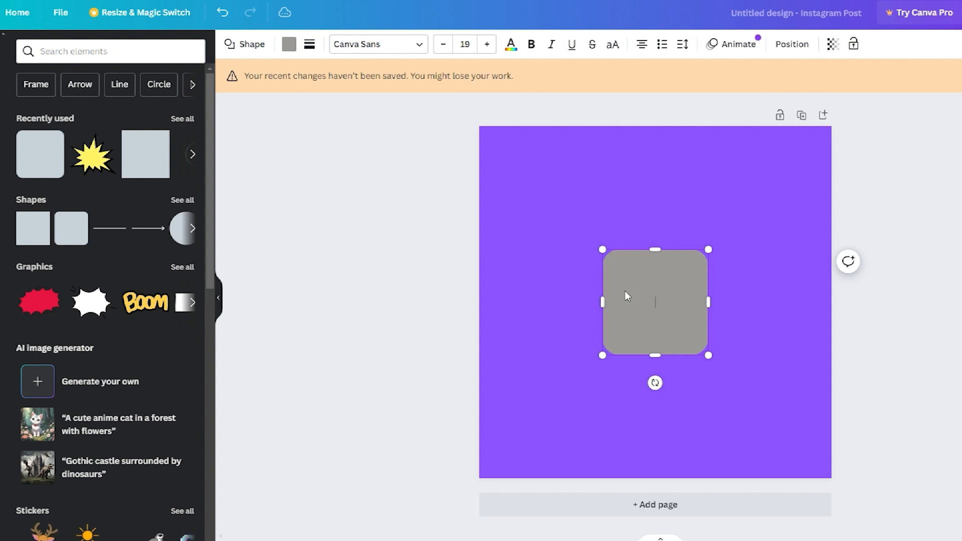
drag(624, 291, 499, 221)
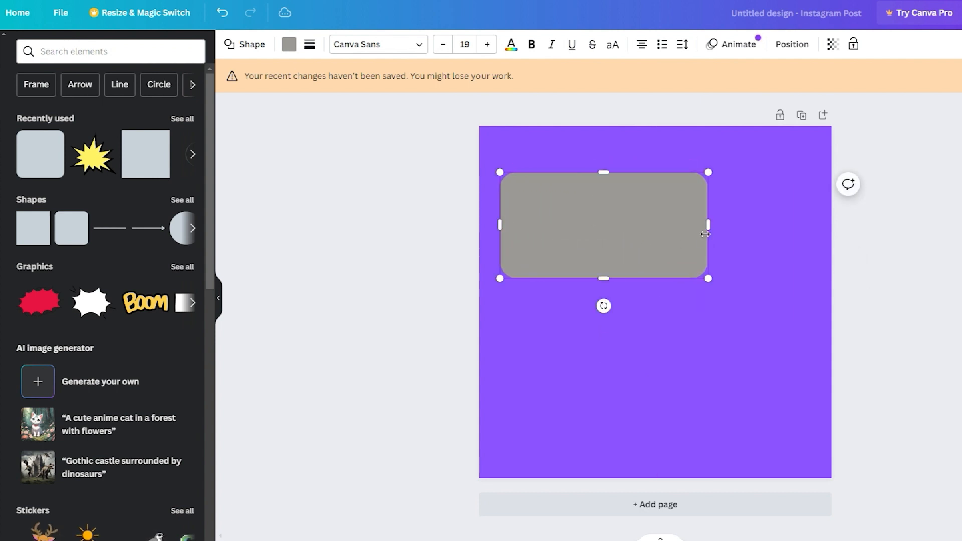
drag(707, 225, 830, 224)
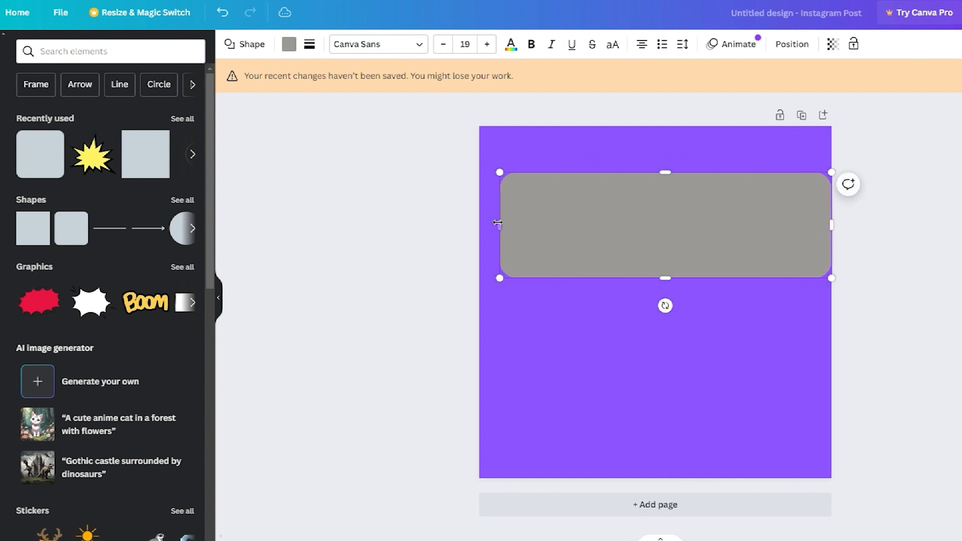
drag(499, 225, 479, 225)
drag(584, 239, 584, 183)
key(Return)
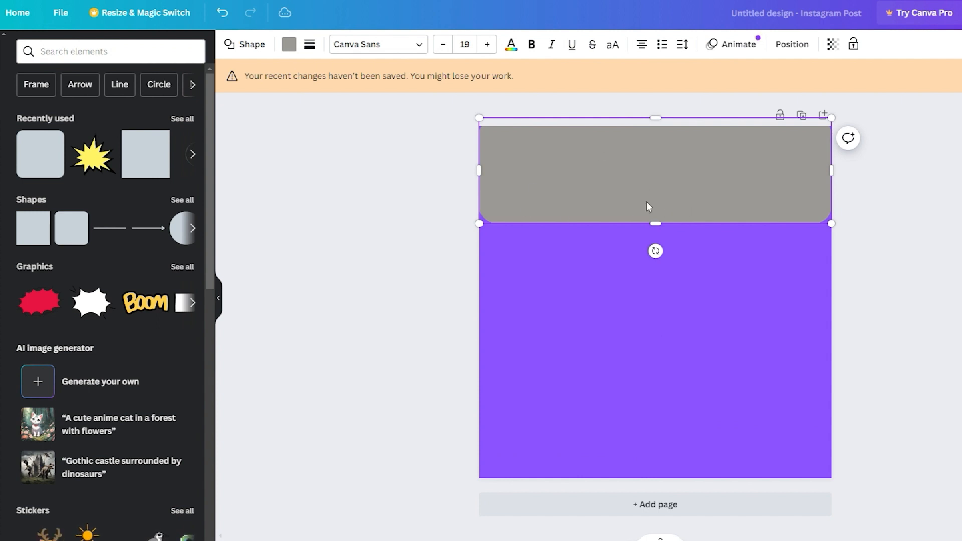
Recolor the band white (#ffffff) and extend it past both side edges of the page so its rounded corners are hidden
click(290, 46)
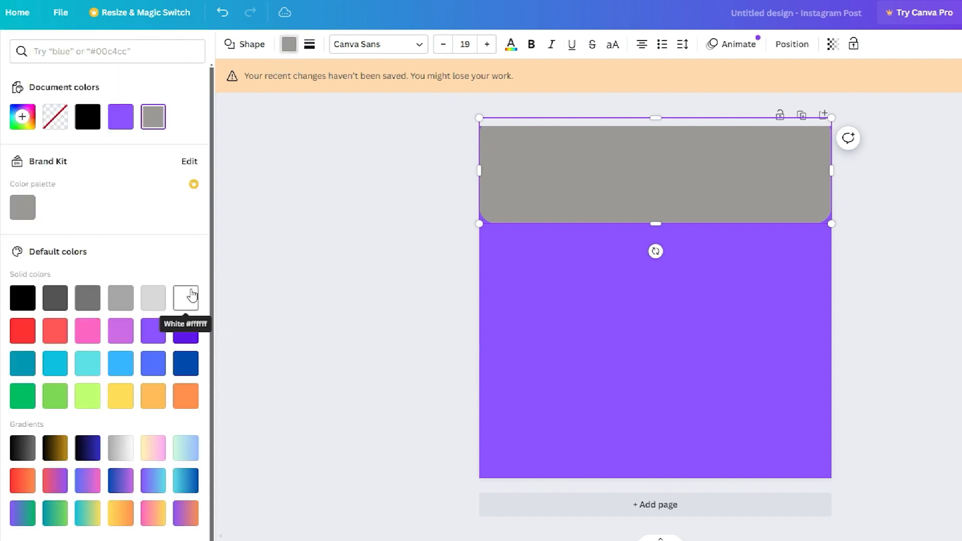
click(185, 302)
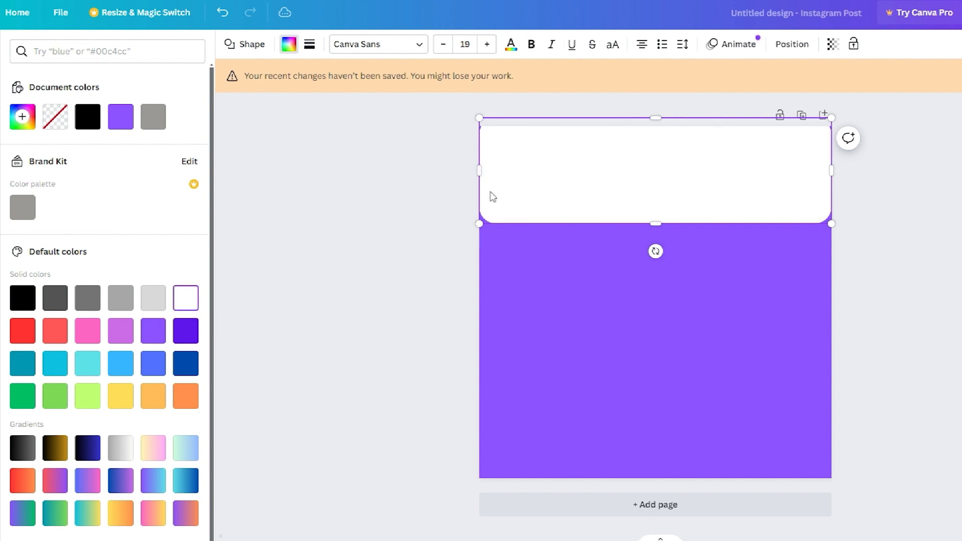
drag(476, 174, 460, 173)
drag(830, 168, 851, 172)
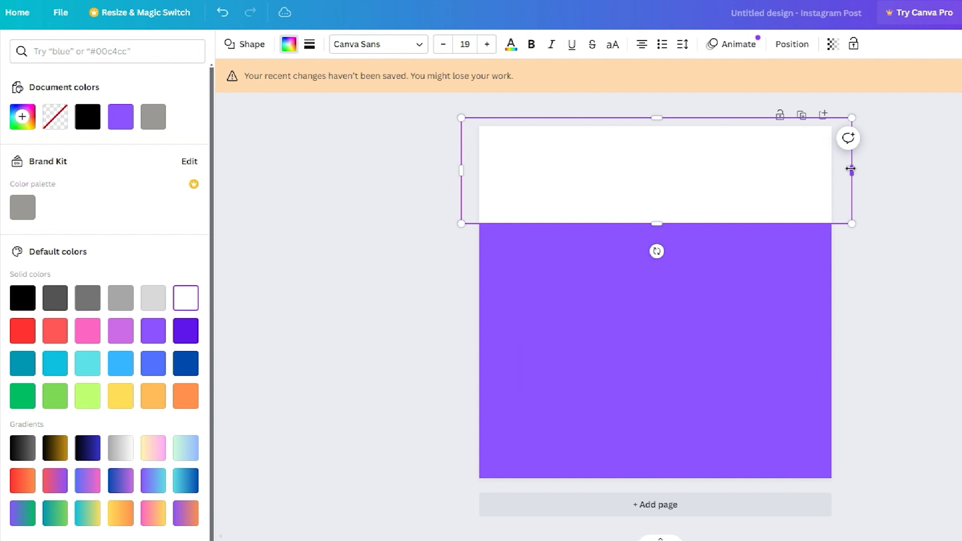
key(Escape)
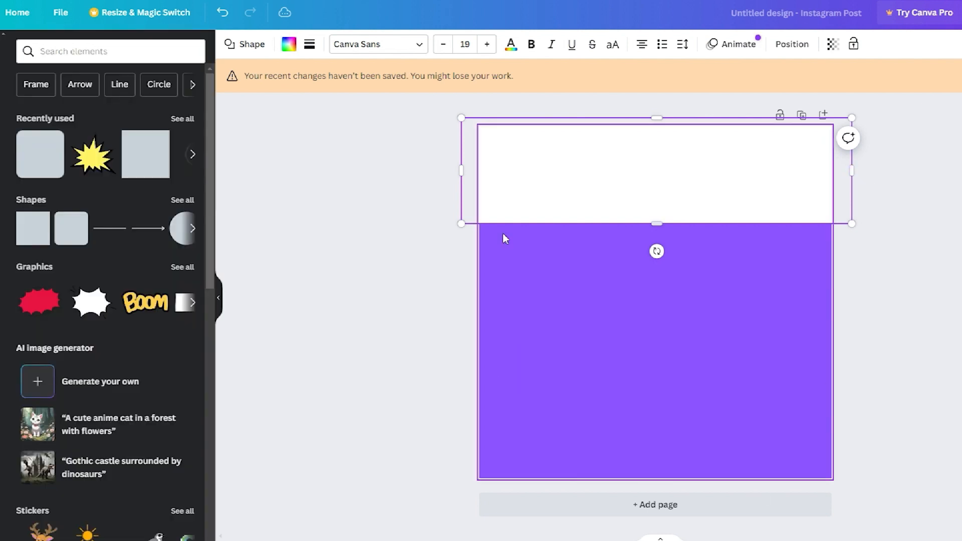
click(453, 260)
click(566, 195)
click(338, 215)
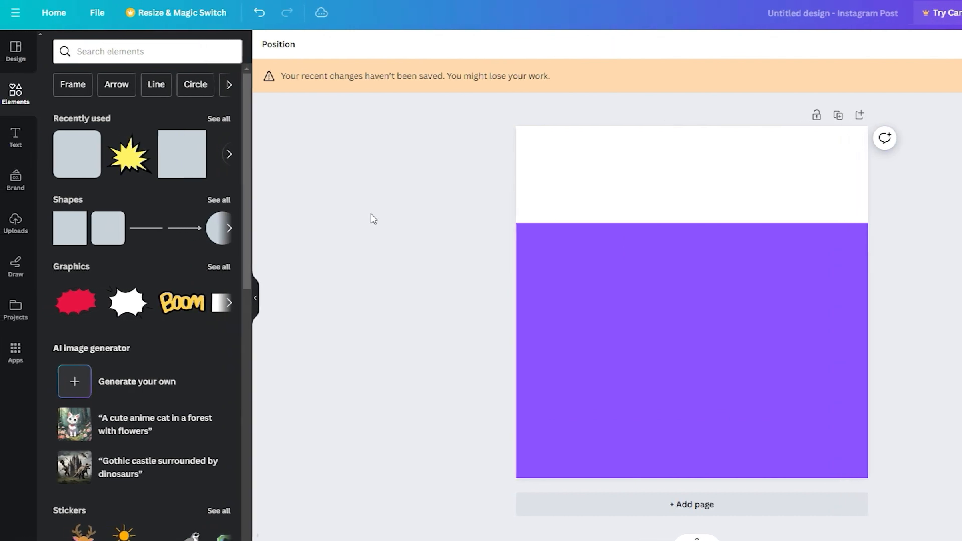
Add a text box reading "SALE" and move it onto the white band
click(21, 136)
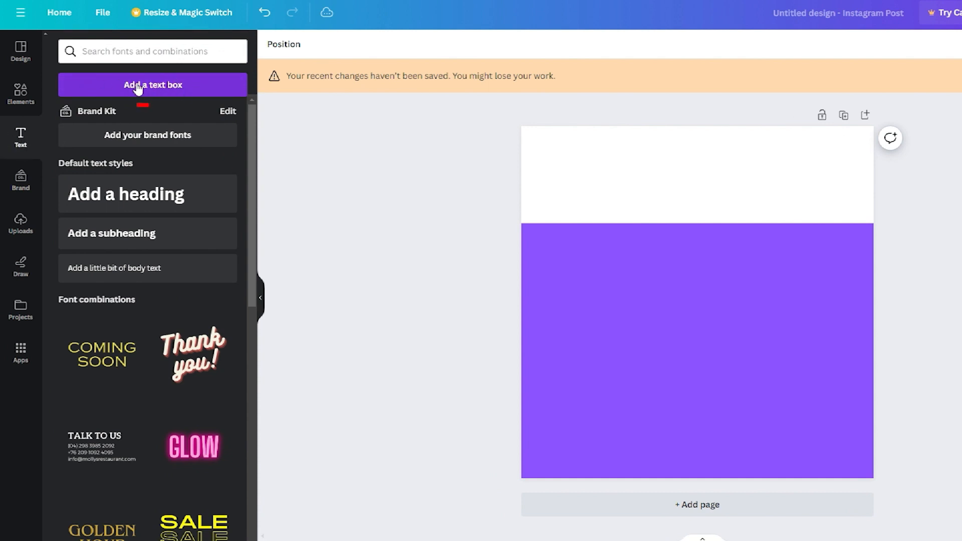
click(175, 90)
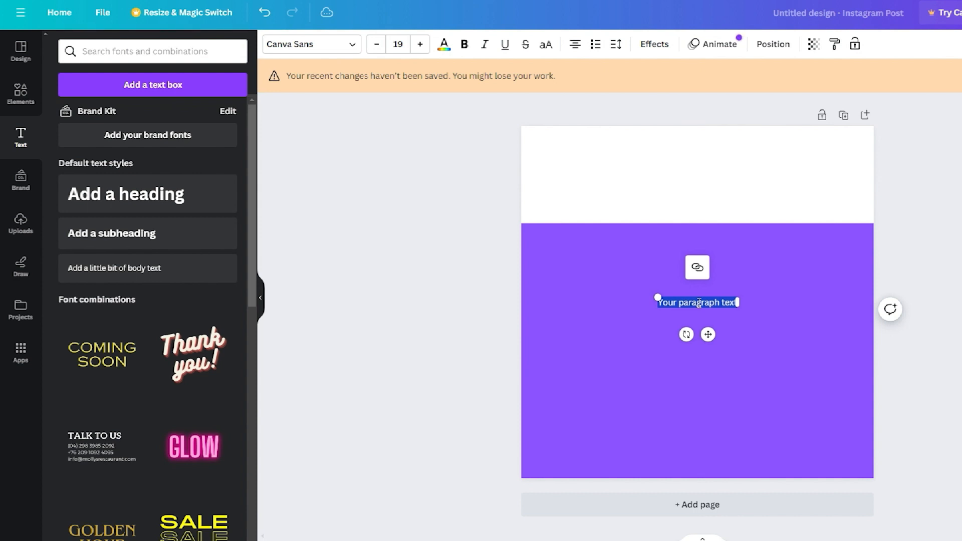
key(BackSpace)
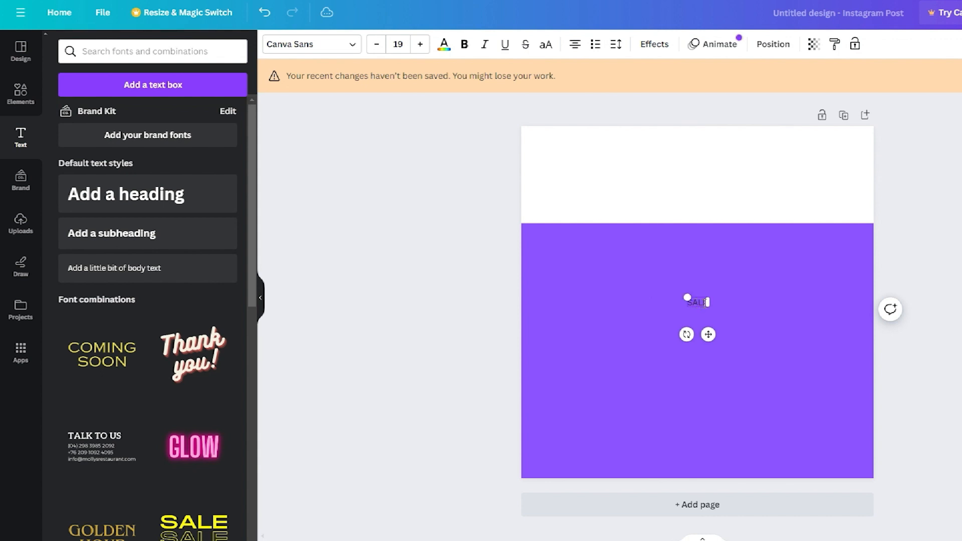
double_click(695, 303)
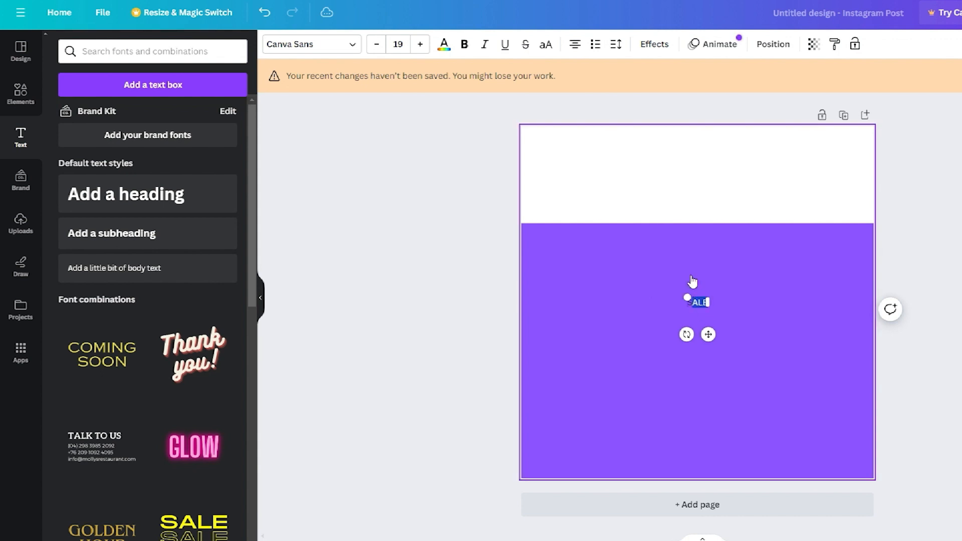
click(697, 264)
click(700, 302)
drag(700, 300, 750, 172)
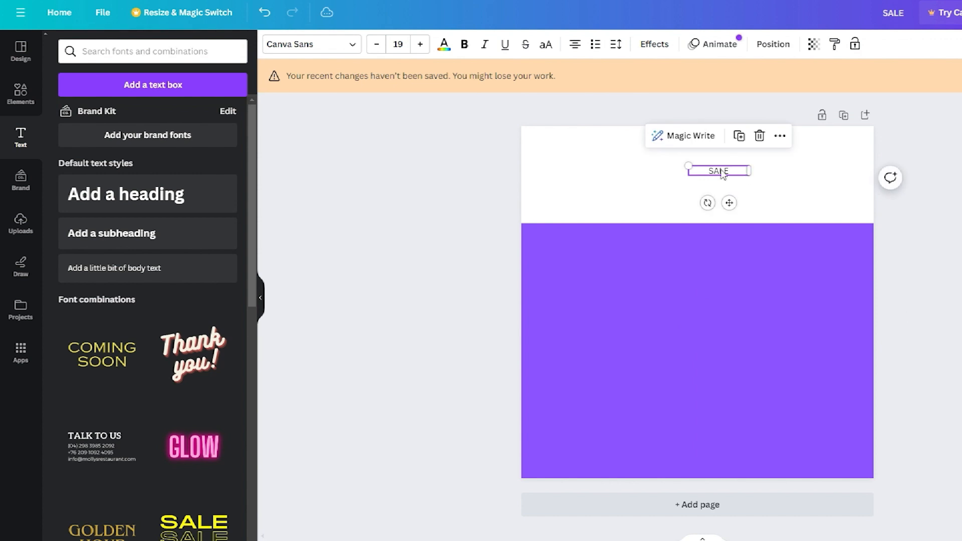
Enlarge the SALE text to about size 109 and center it on the white band
drag(689, 165, 652, 165)
drag(574, 152, 524, 123)
drag(649, 167, 684, 167)
drag(555, 150, 477, 137)
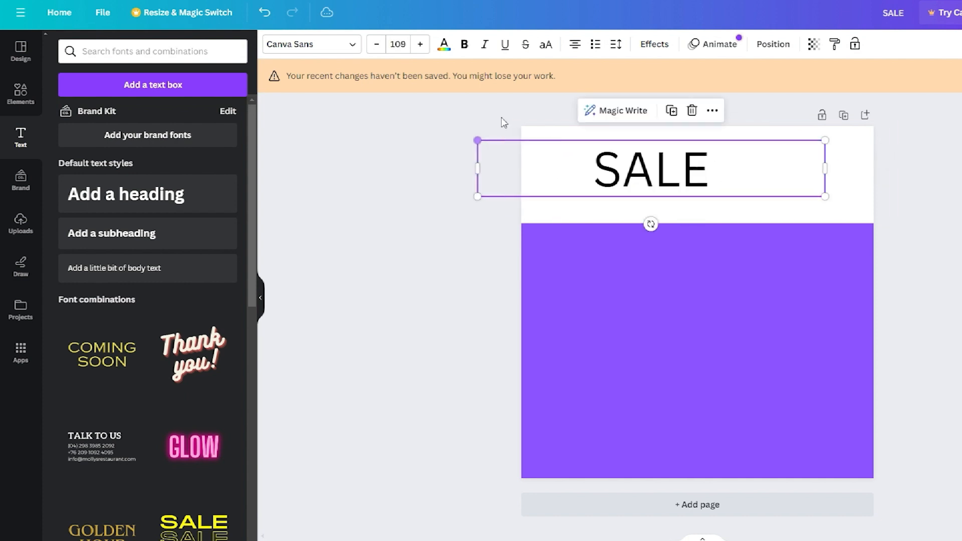
drag(668, 169, 714, 173)
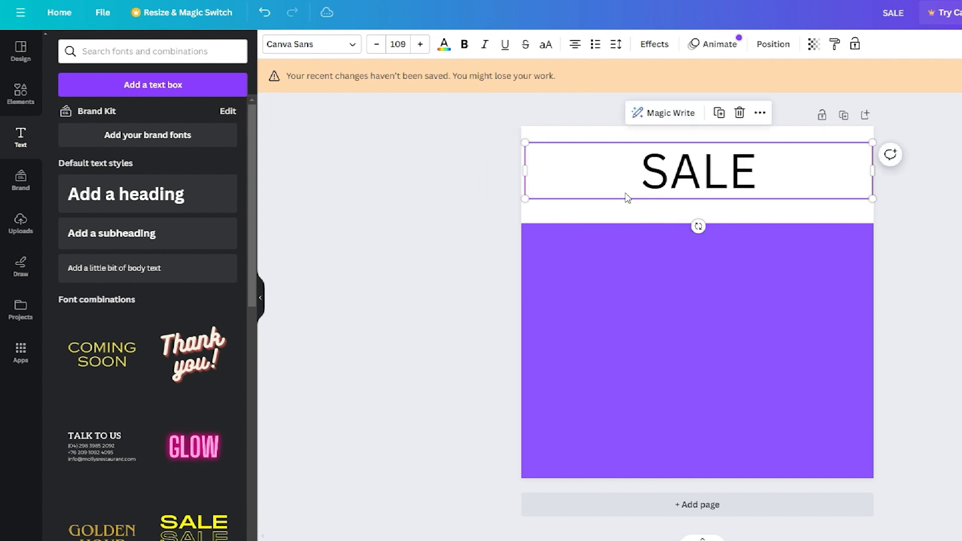
Set the SALE text in the Anton font, enlarge it to about size 129 and recenter it on the white band
click(643, 207)
click(680, 183)
click(350, 47)
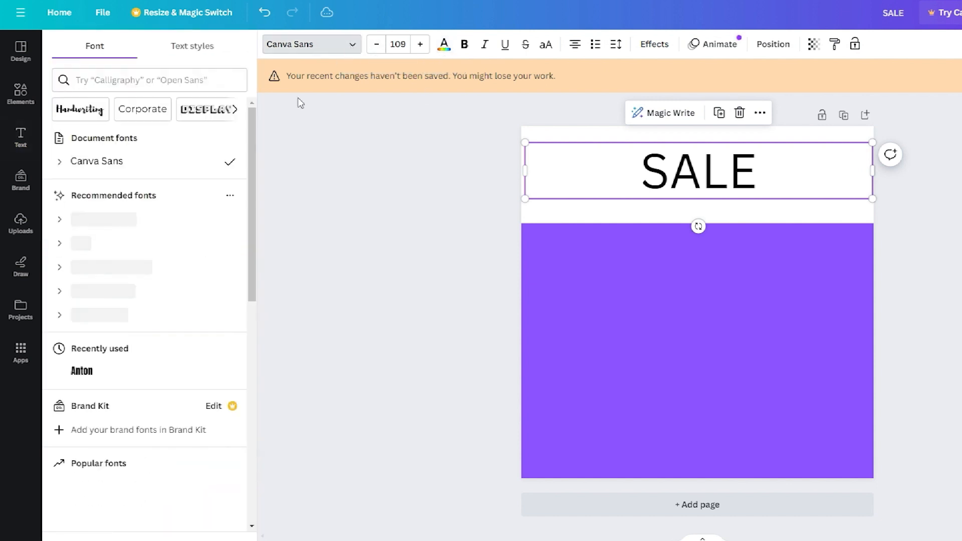
click(95, 380)
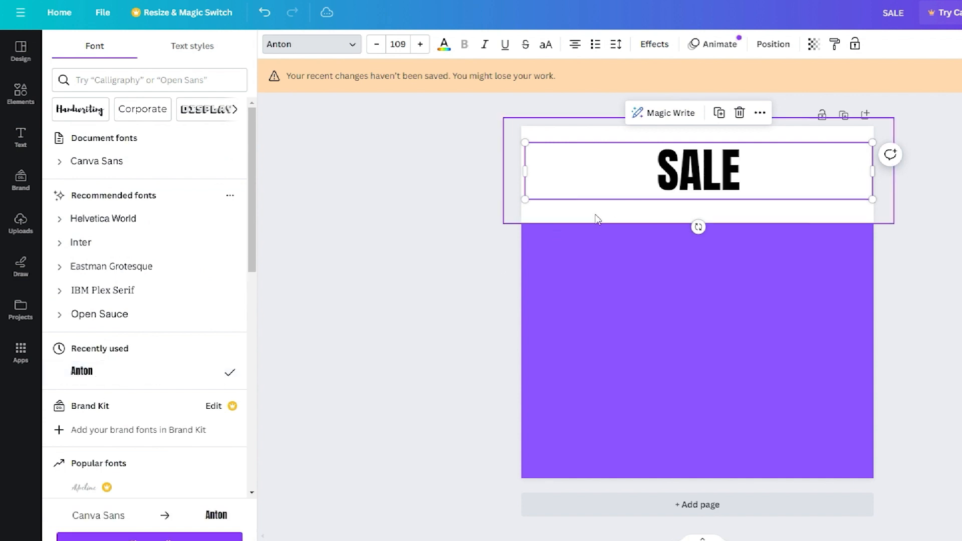
drag(527, 199, 467, 223)
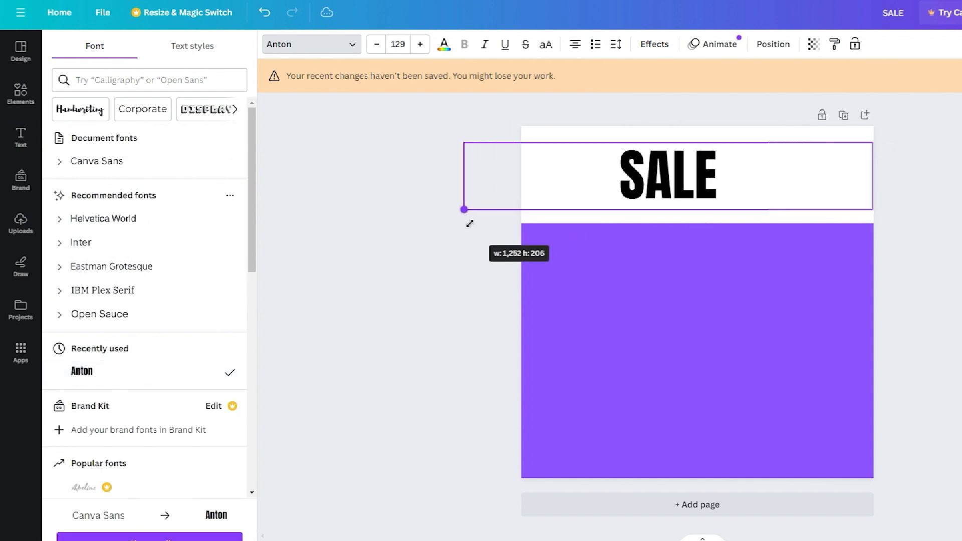
drag(626, 172, 659, 165)
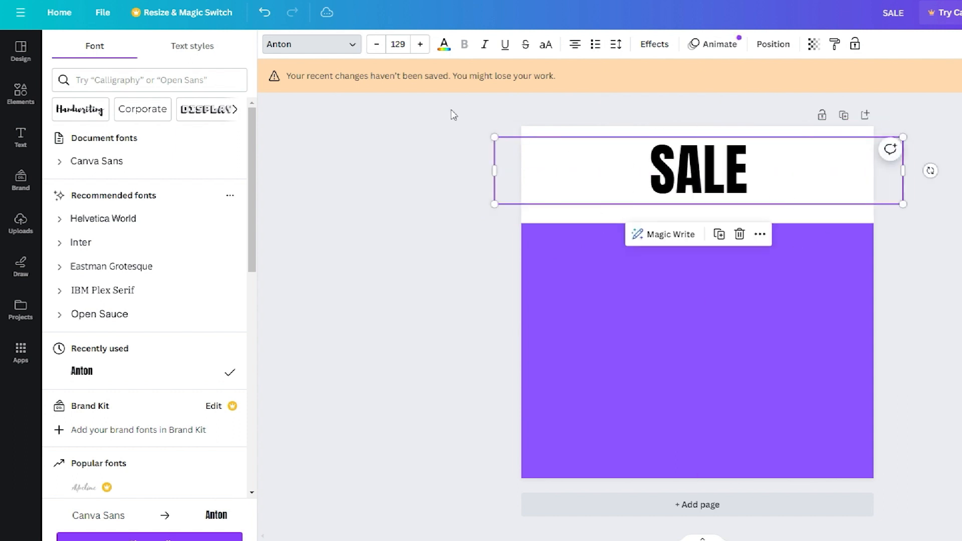
Try italic and underline formatting on the SALE text, switching each one off again
click(484, 46)
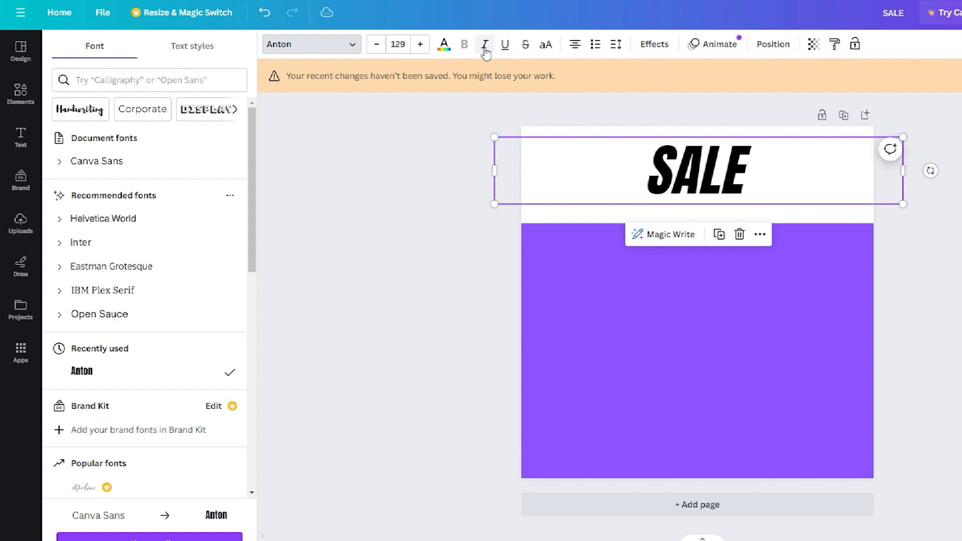
click(484, 45)
click(505, 44)
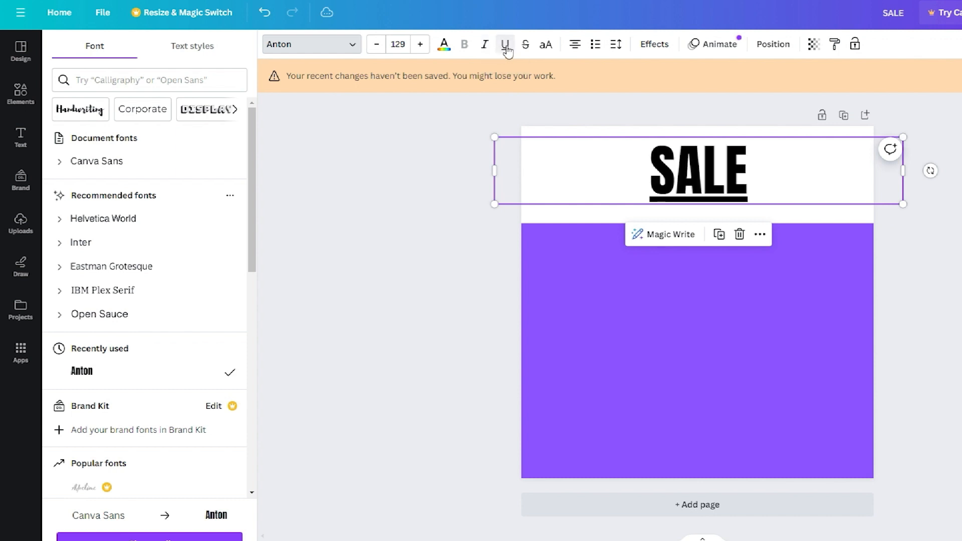
click(505, 44)
Try the Lift text effect on SALE with its intensity raised to 77
click(666, 46)
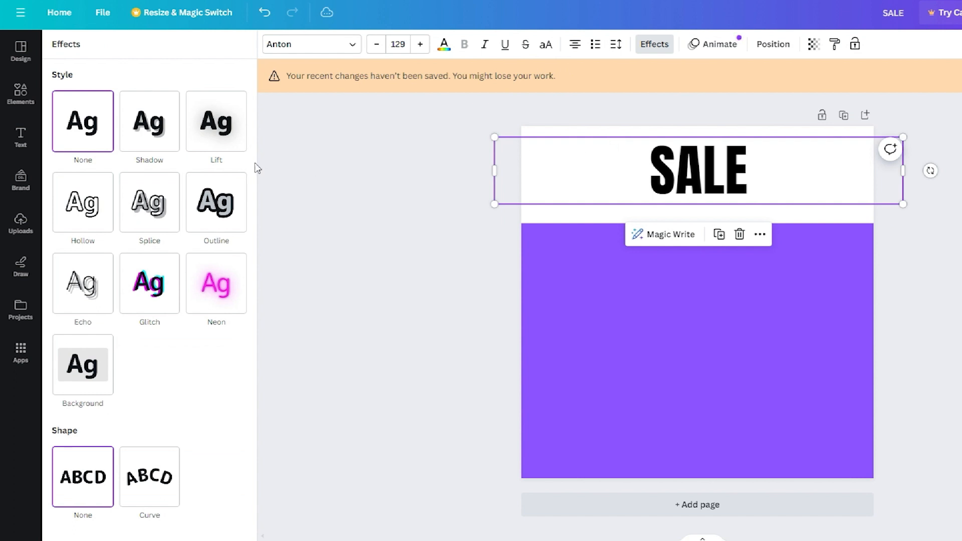
click(222, 138)
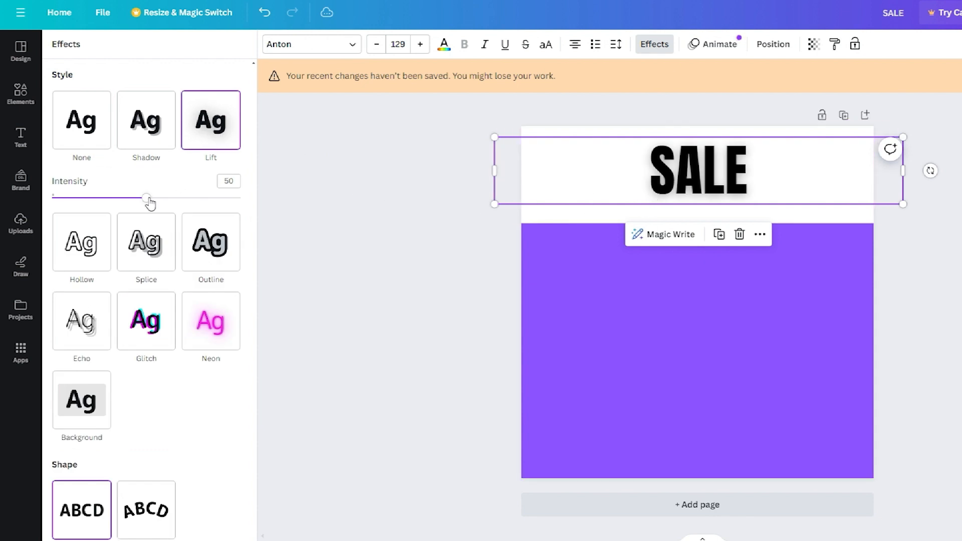
drag(151, 202, 202, 200)
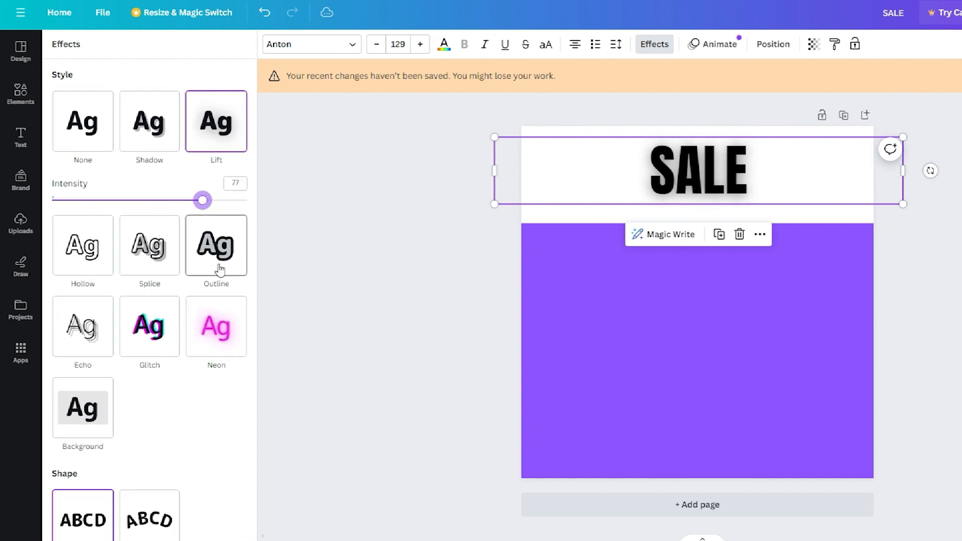
Try the Outline effect on SALE, look at its color choices, and try the Splice effect
click(216, 247)
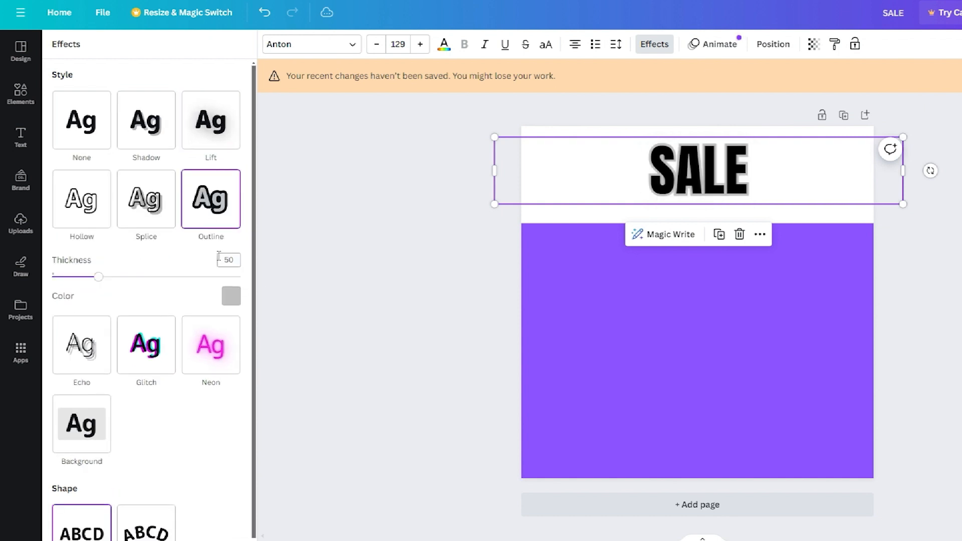
click(229, 296)
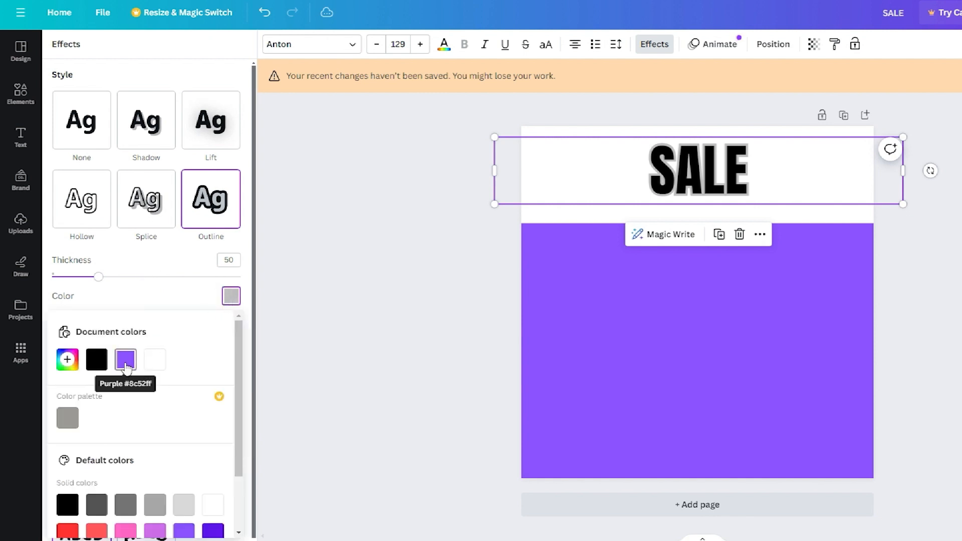
click(169, 293)
click(143, 213)
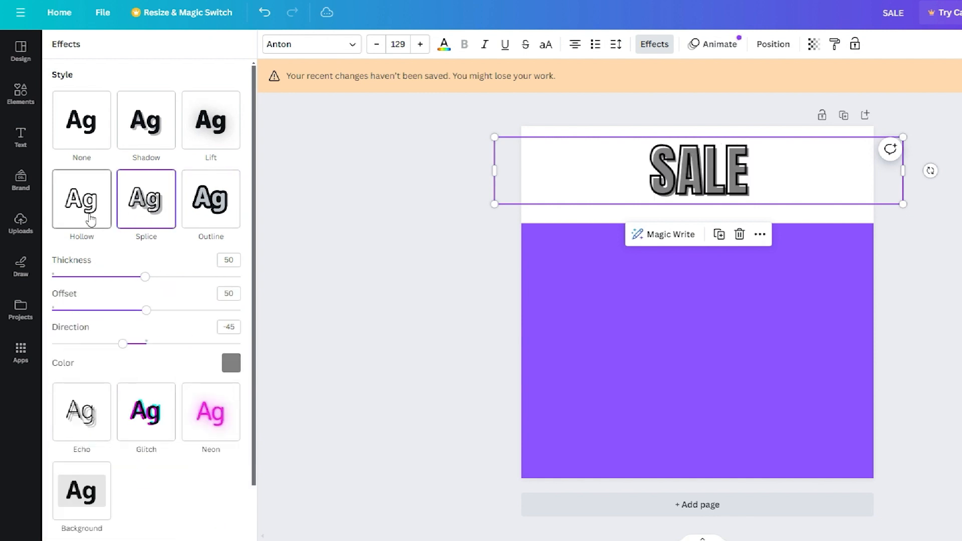
Try the Hollow effect on SALE with a thickness of 60, and compare it with Outline
click(90, 221)
click(157, 281)
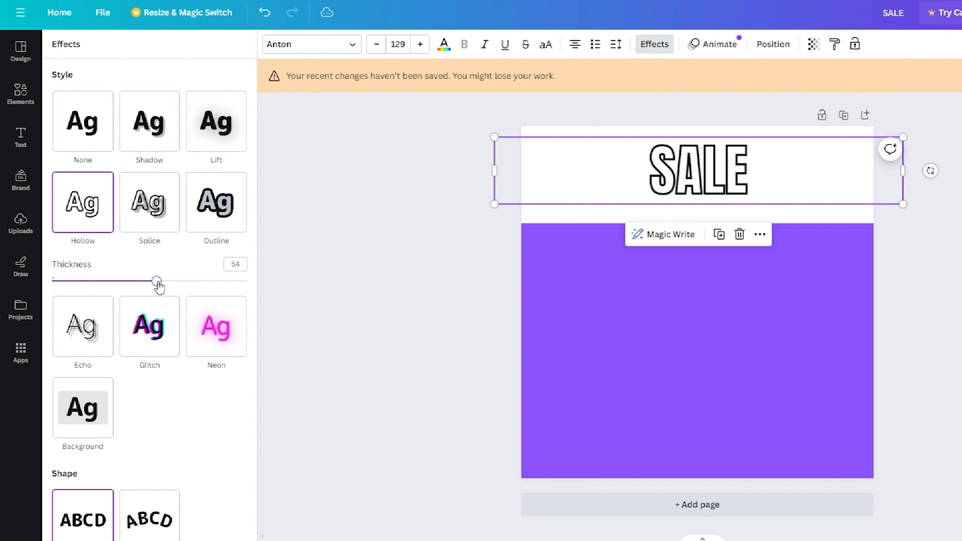
mouse_move(157, 281)
mouse_down()
mouse_move(206, 280)
mouse_move(168, 280)
mouse_up()
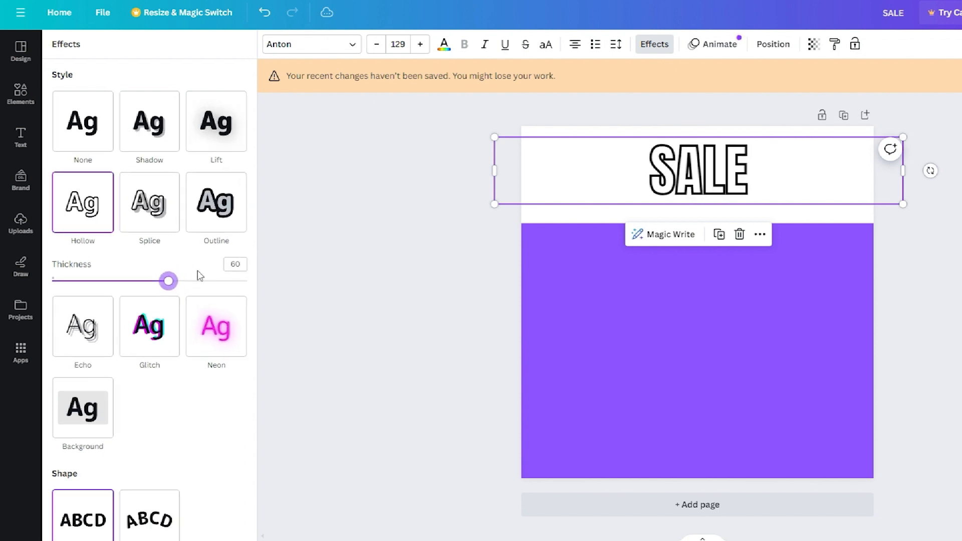
click(219, 210)
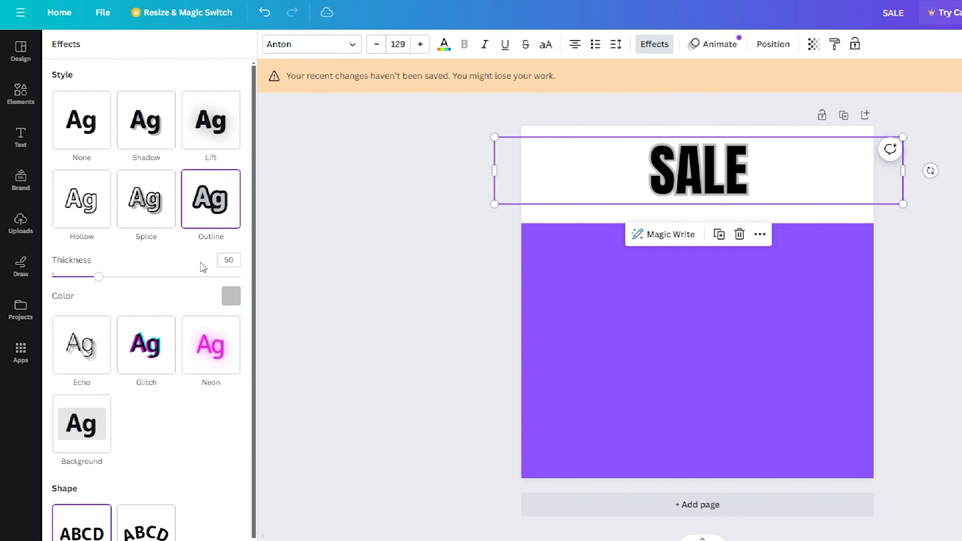
Apply the Lift effect to the SALE text at intensity 50 and deselect the text
click(218, 142)
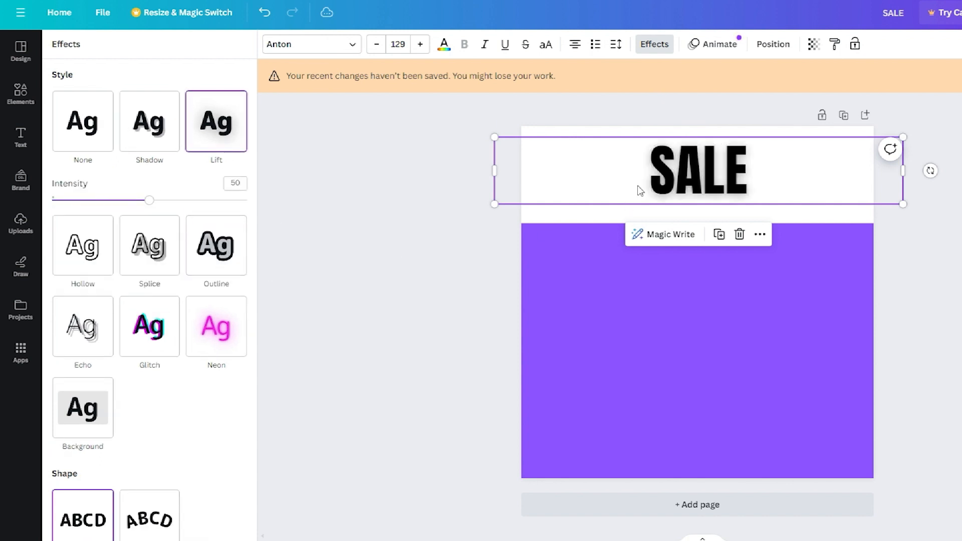
drag(682, 186, 682, 185)
click(411, 297)
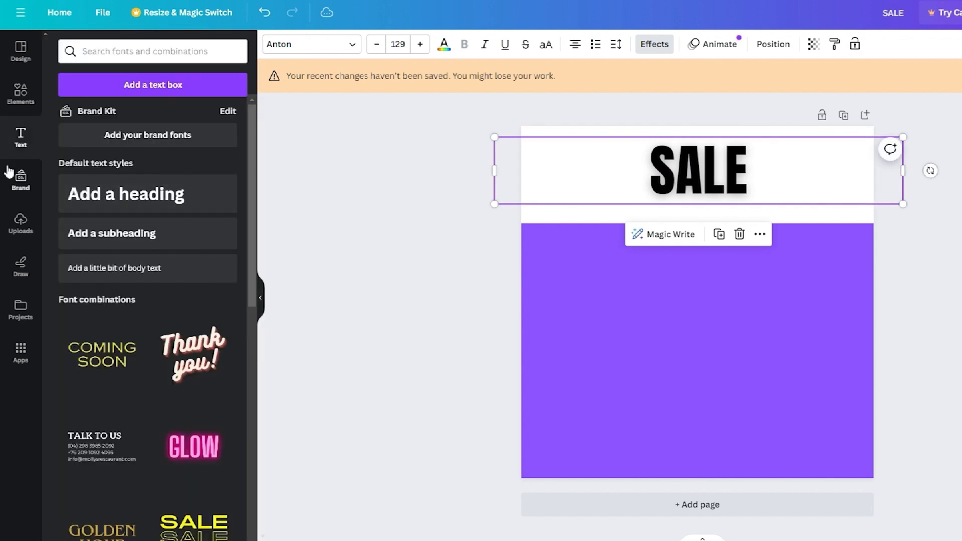
click(421, 232)
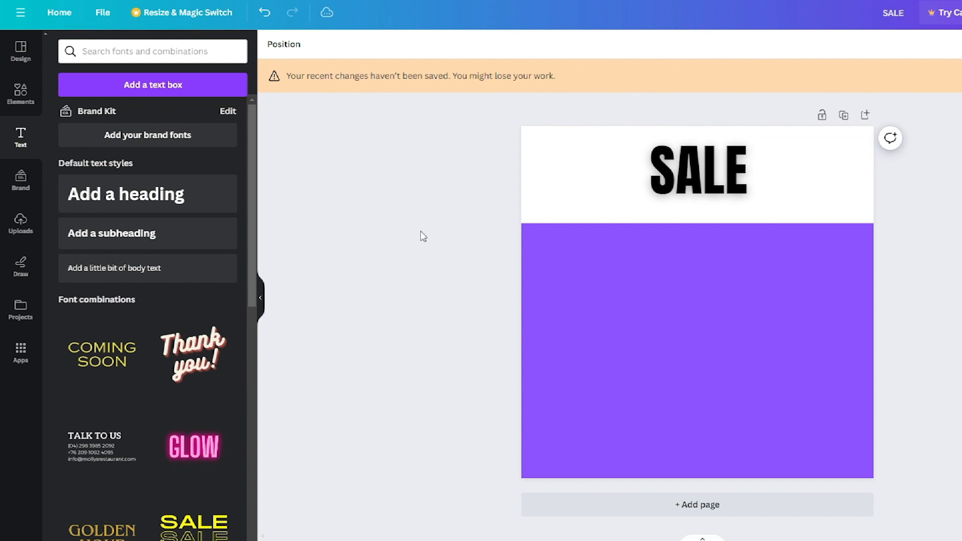
Search the elements for "headphones" and add the free light pink line-art headphones graphic to the page
click(21, 94)
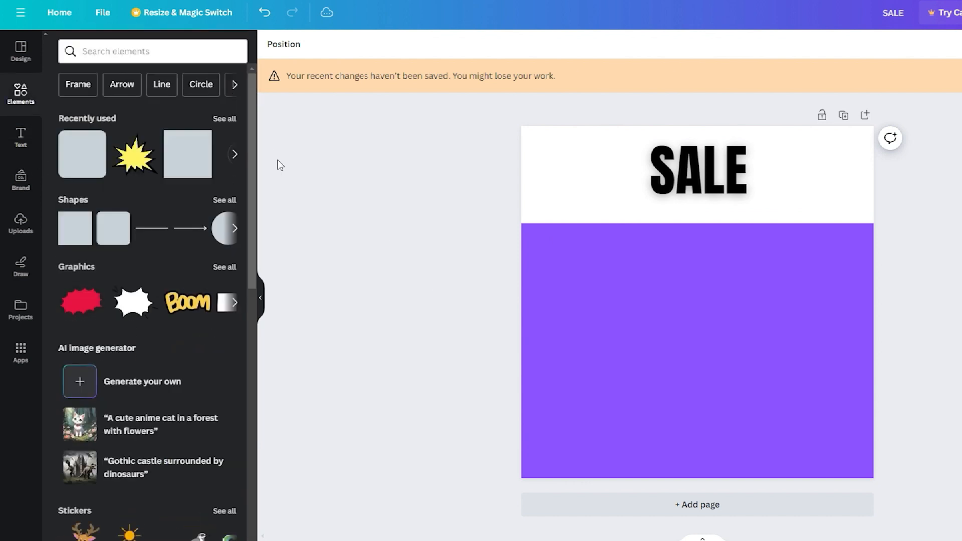
click(139, 52)
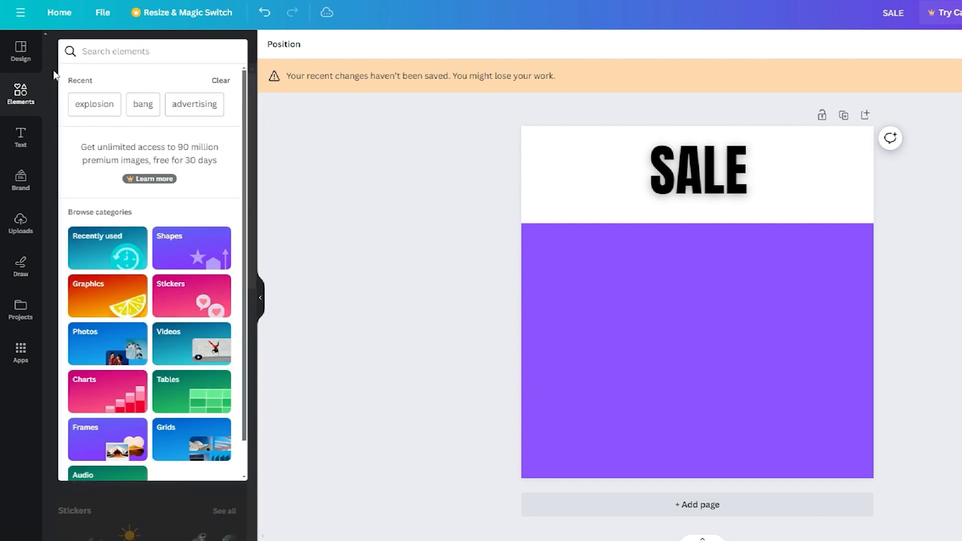
click(53, 72)
click(116, 52)
text(heap)
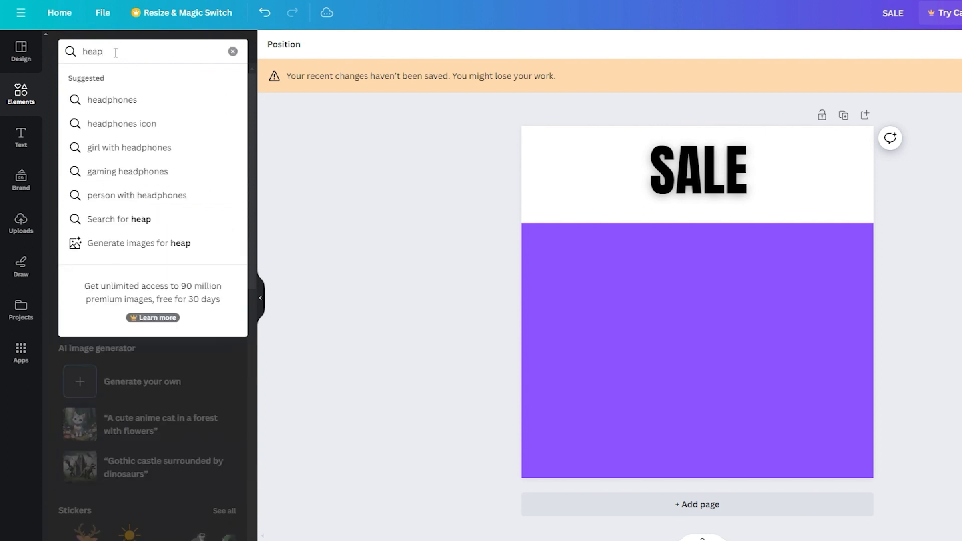
key(BackSpace)
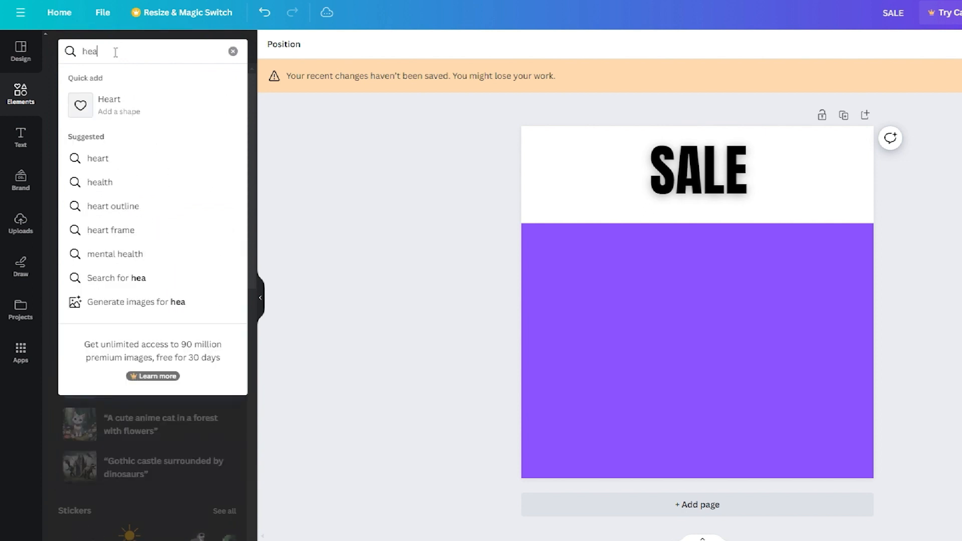
text(d)
click(140, 95)
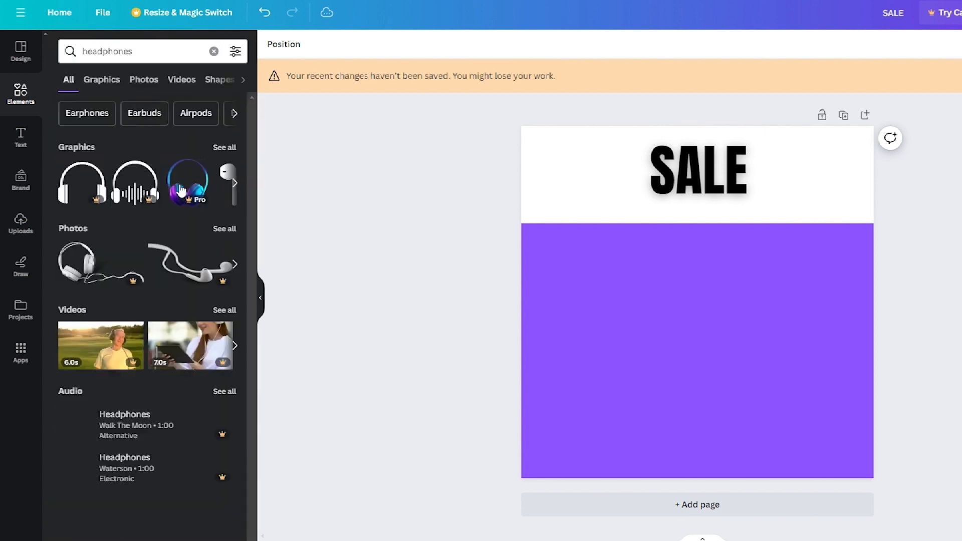
click(237, 185)
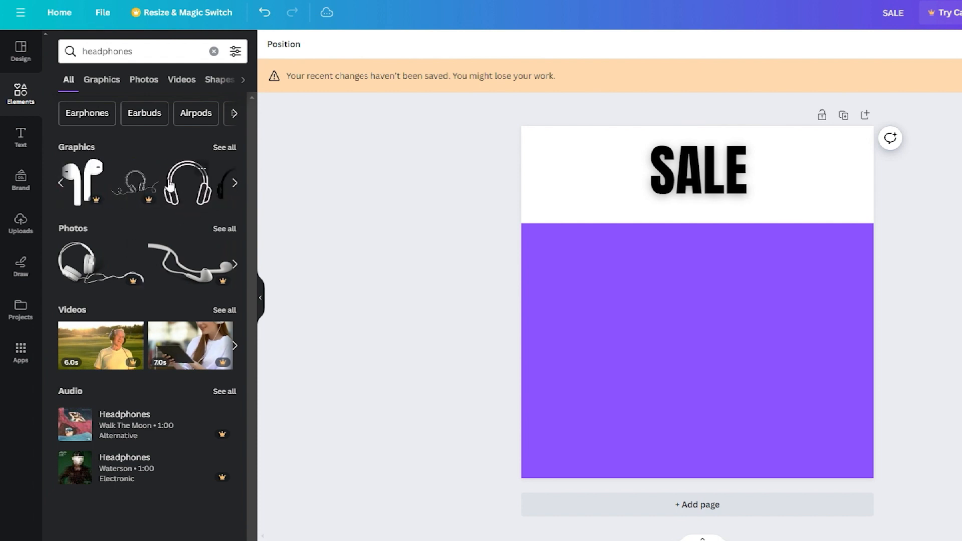
click(177, 199)
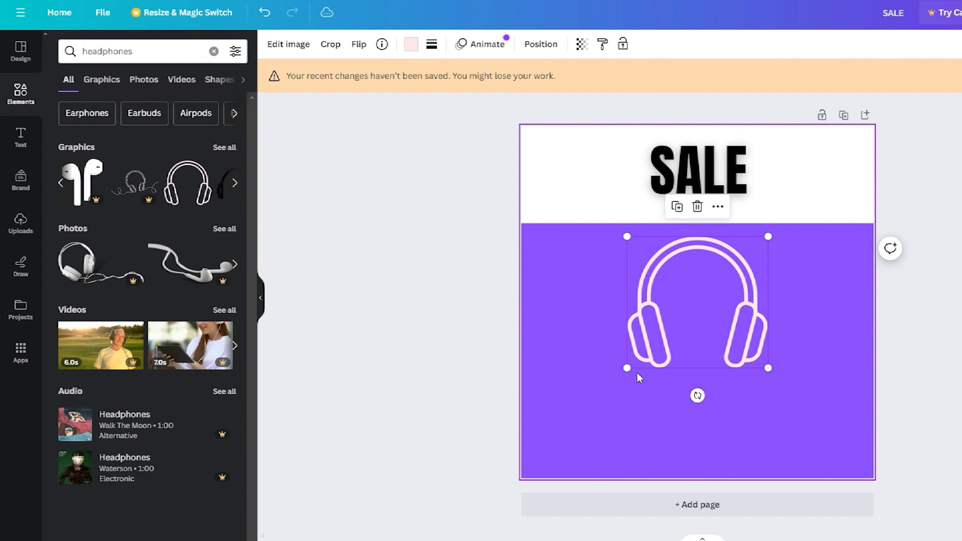
Enlarge the headphones graphic to nearly half the page width and center it in the purple area beneath the white band
mouse_move(626, 369)
mouse_down()
mouse_move(589, 395)
mouse_move(623, 361)
mouse_up()
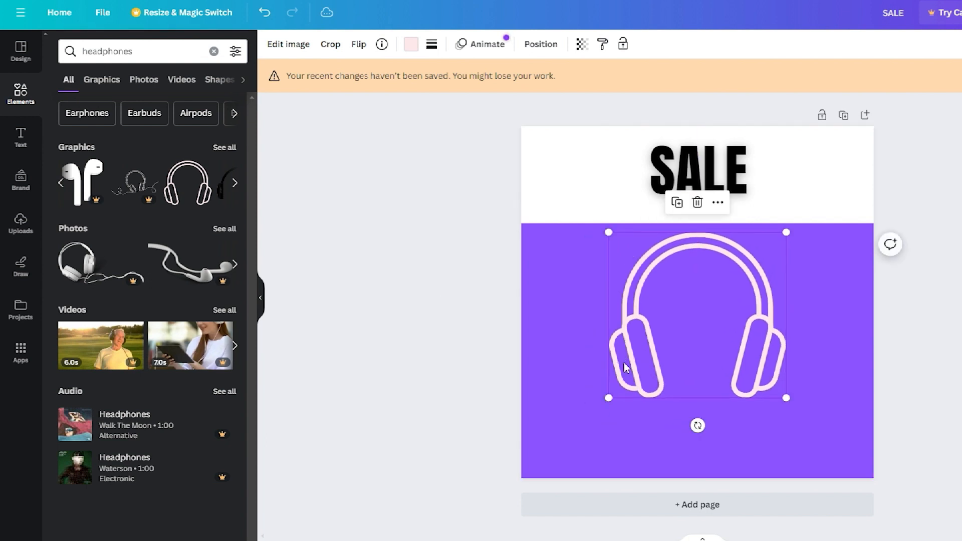
drag(623, 362, 641, 369)
drag(609, 402, 610, 400)
drag(635, 381, 618, 400)
drag(641, 381, 639, 382)
click(597, 375)
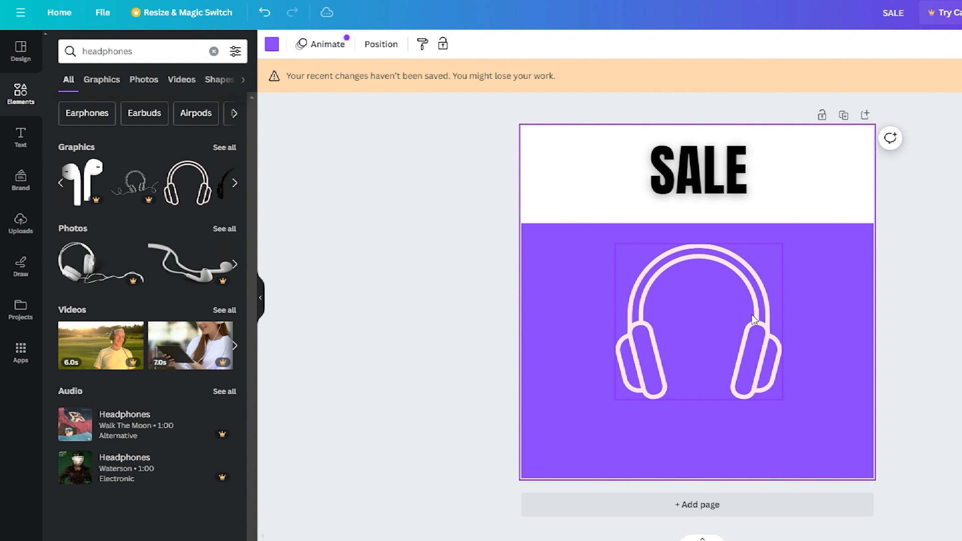
Add a text box reading "300$" to the page
click(20, 145)
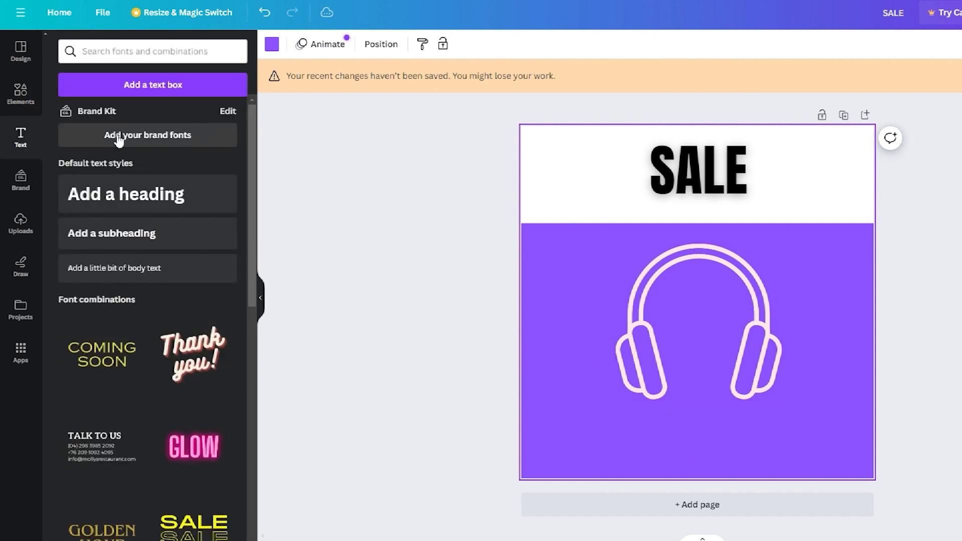
click(179, 93)
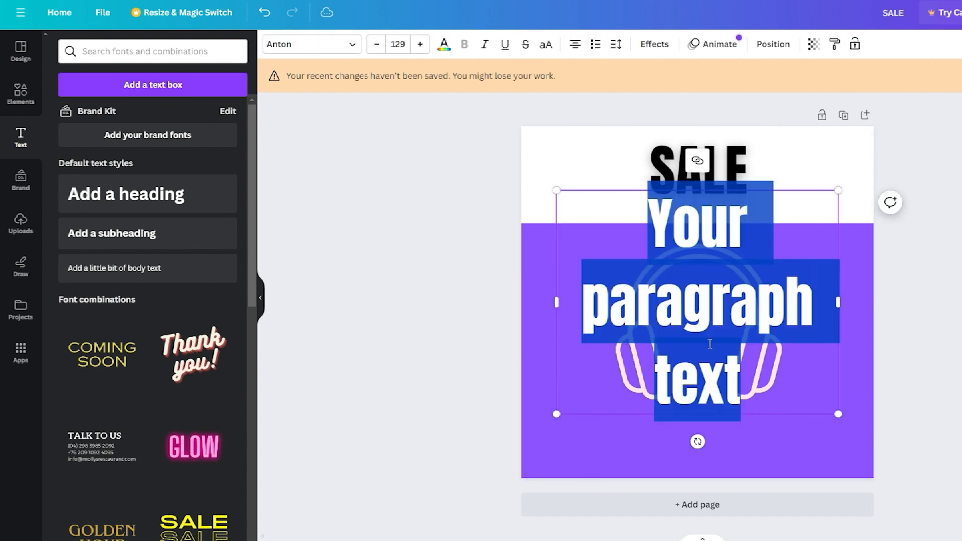
text(300)
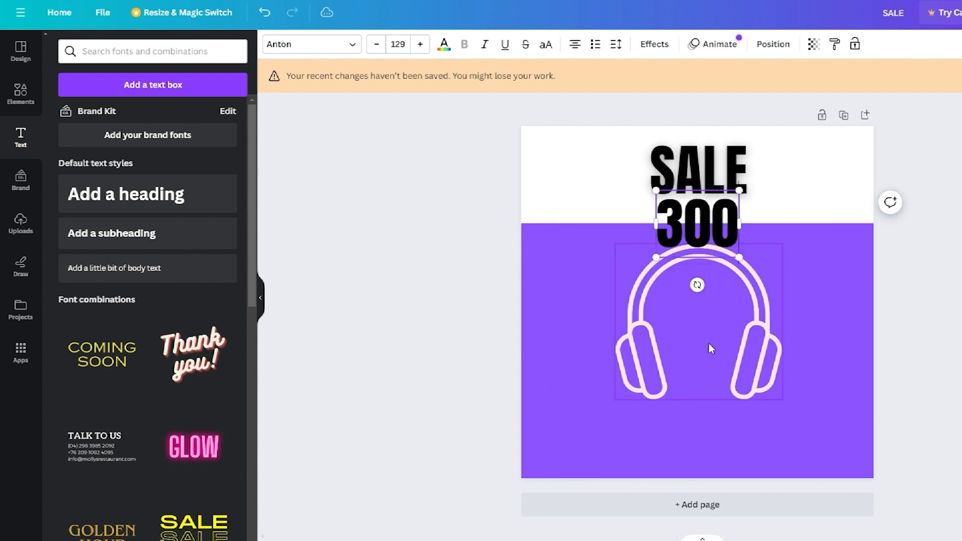
text($)
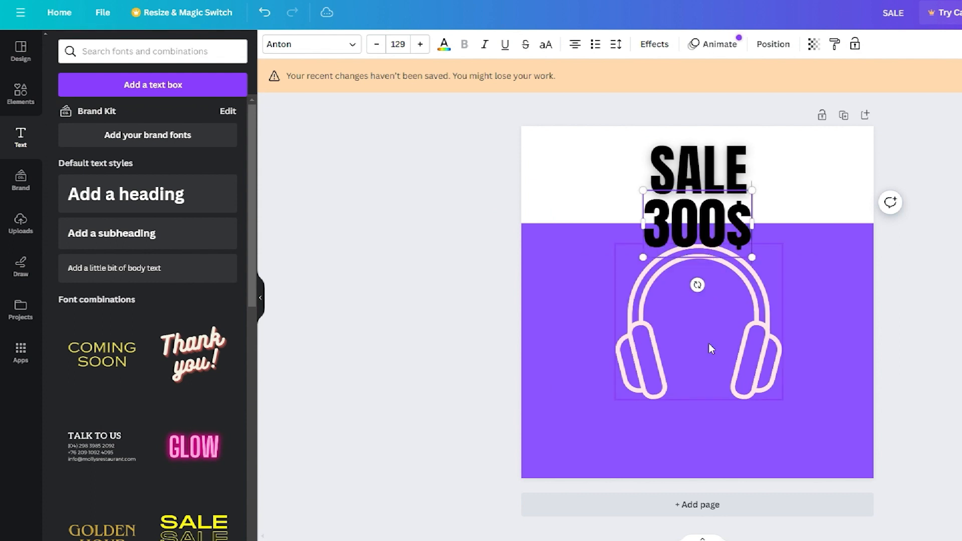
Move the 300$ text below the headphones, shrink it to about size 96.8 and center it horizontally on the page
drag(703, 236, 740, 337)
click(698, 235)
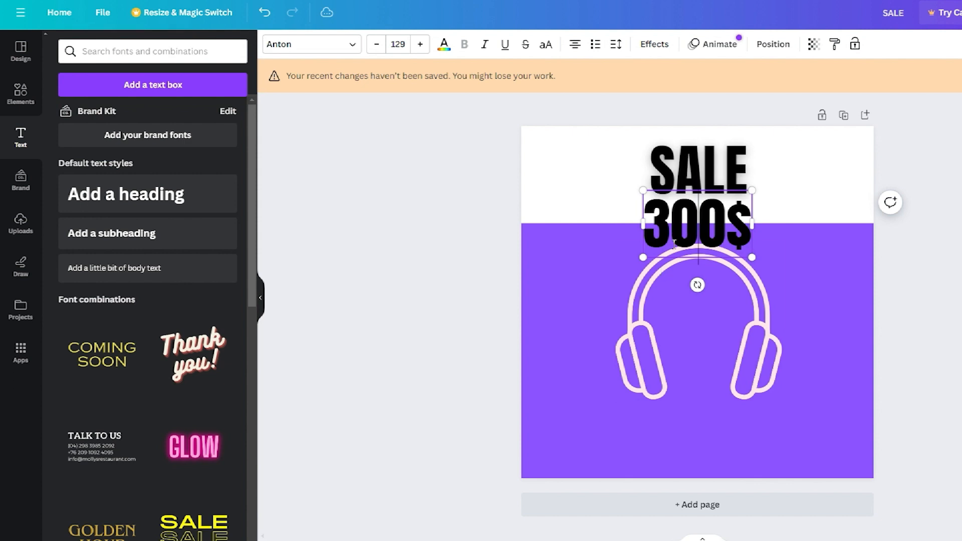
click(584, 278)
drag(686, 226, 686, 439)
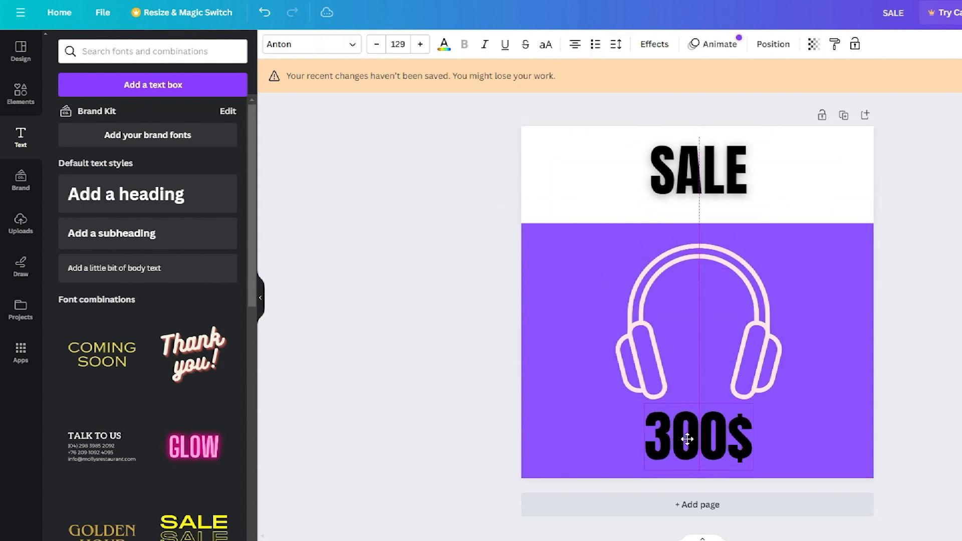
drag(646, 405, 671, 419)
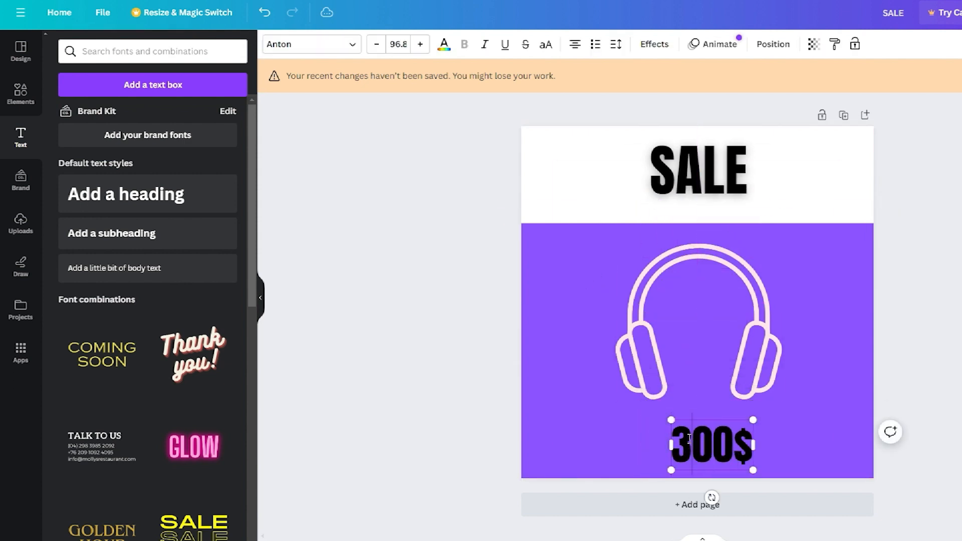
drag(735, 449, 722, 439)
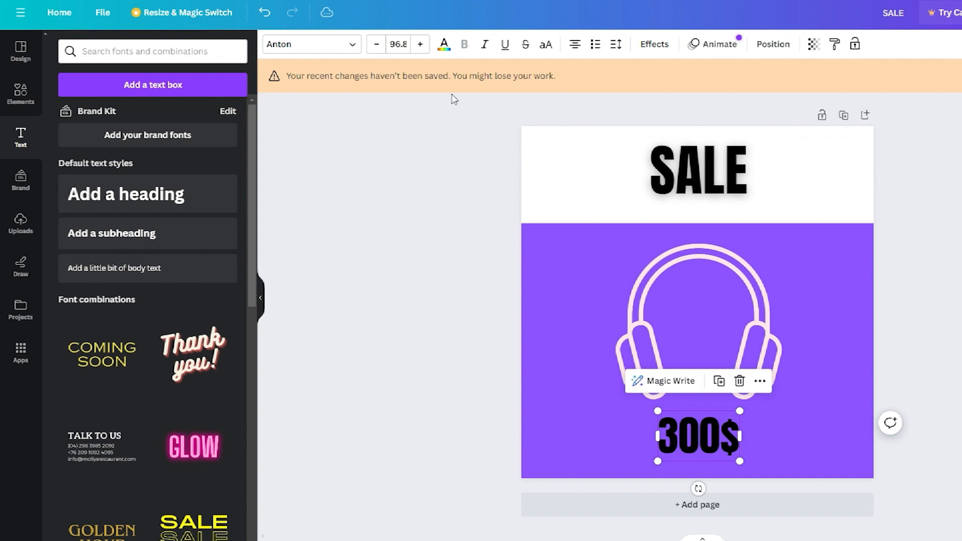
Color the 300$ text white and apply an Outline effect in black with a slightly increased thickness
click(443, 50)
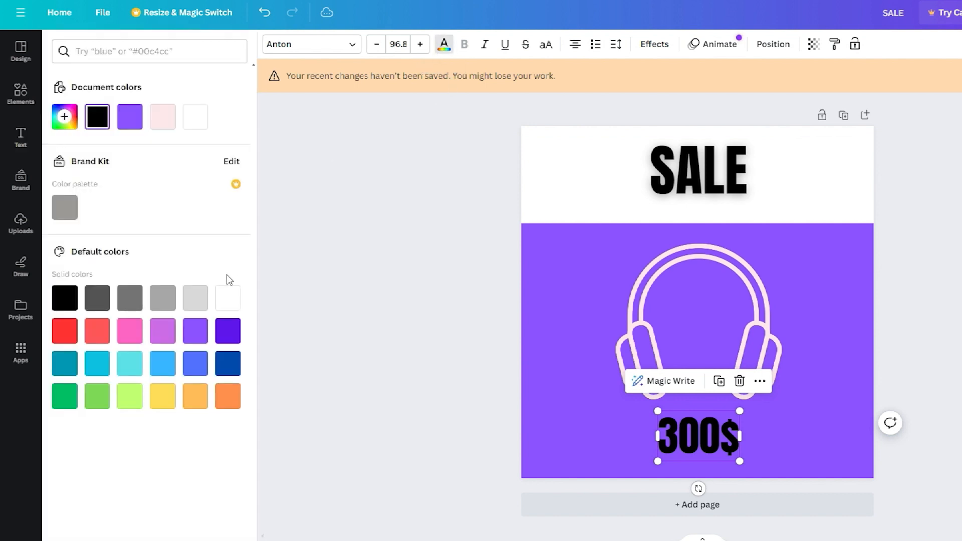
click(229, 295)
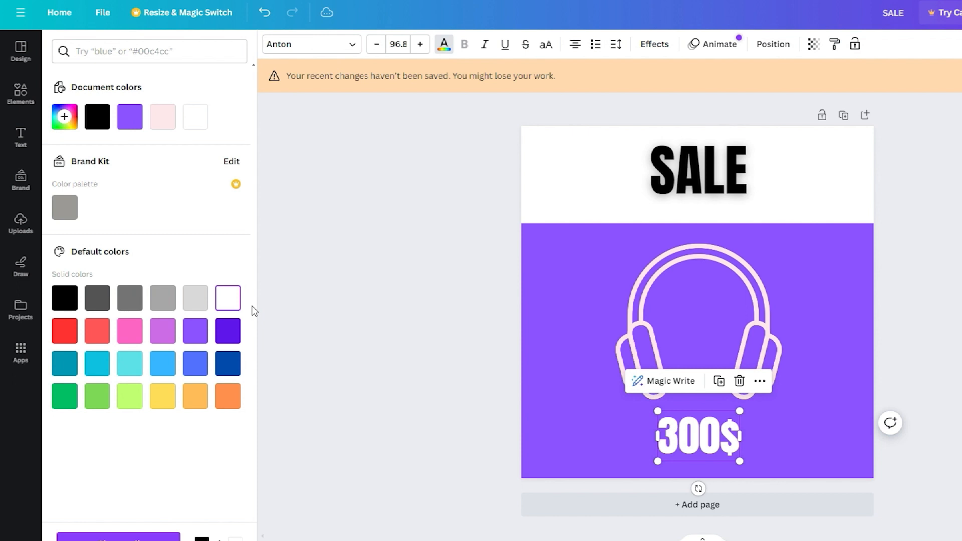
click(654, 44)
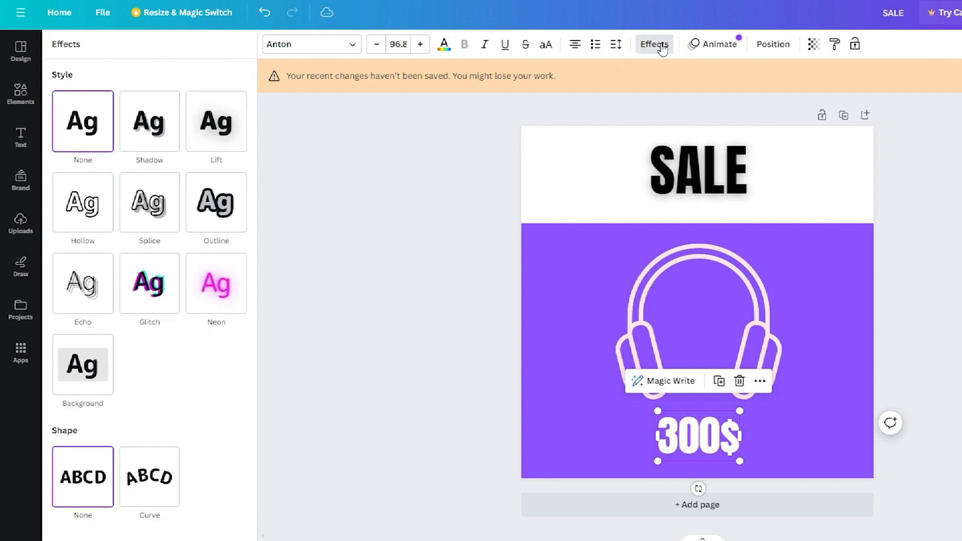
click(225, 213)
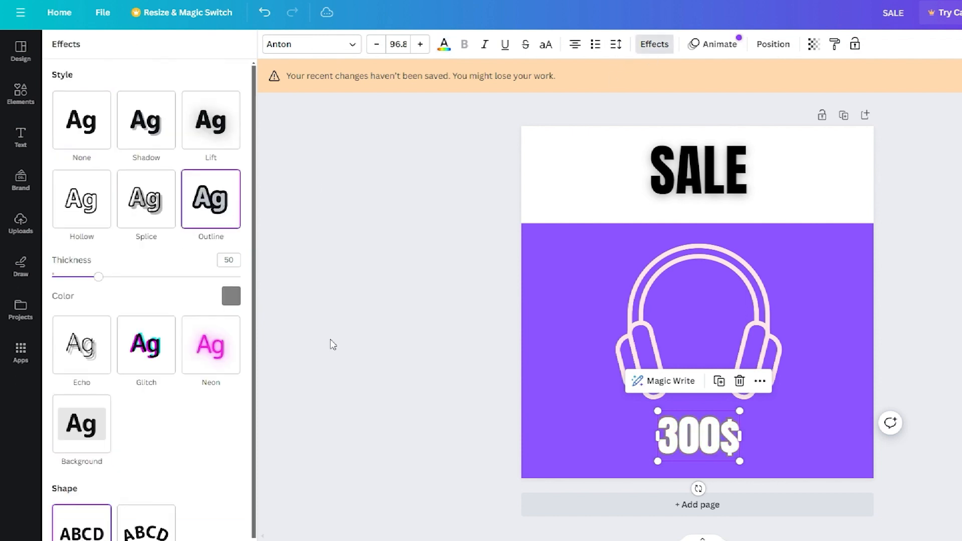
click(231, 296)
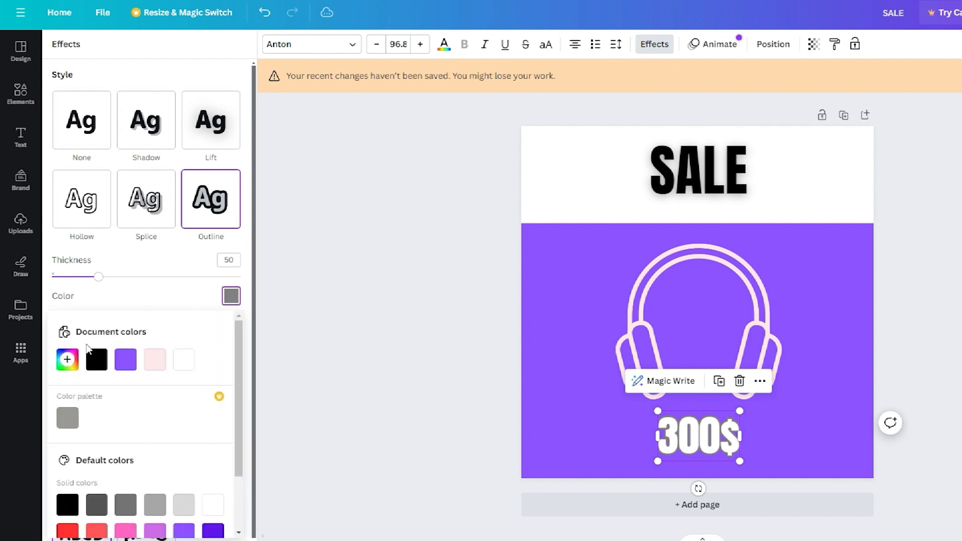
click(96, 359)
mouse_move(102, 283)
mouse_down()
mouse_move(131, 283)
mouse_move(120, 286)
mouse_up()
click(430, 334)
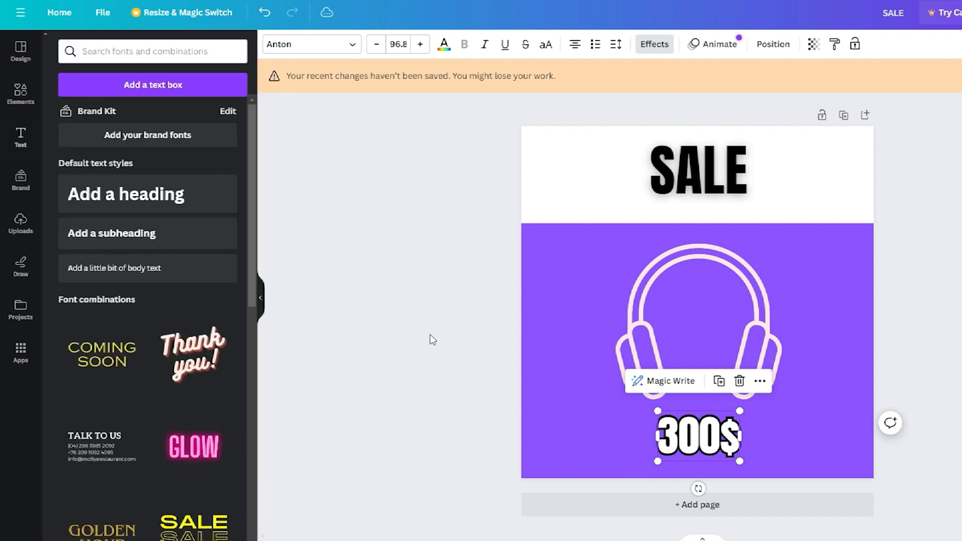
click(643, 440)
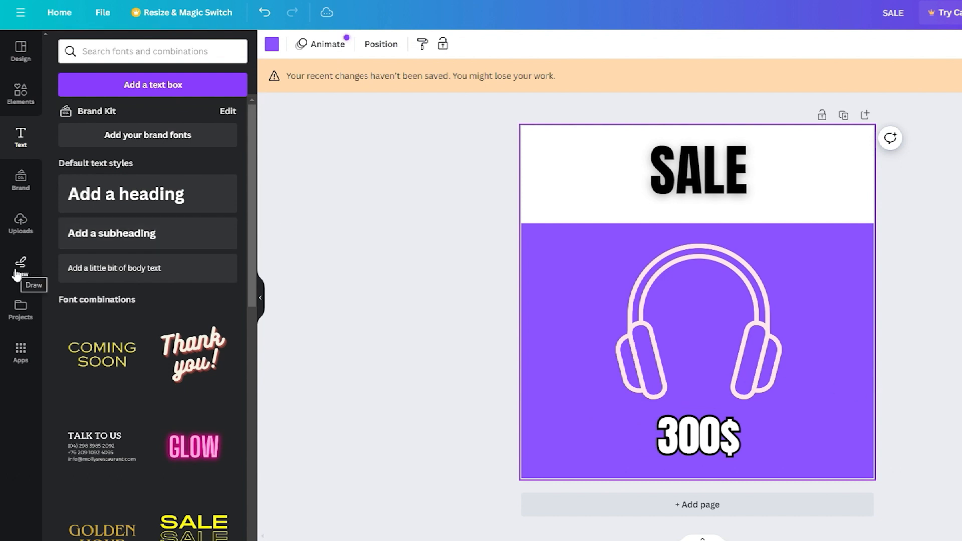
Clear the headphones search and search the elements for "explosion"
click(20, 95)
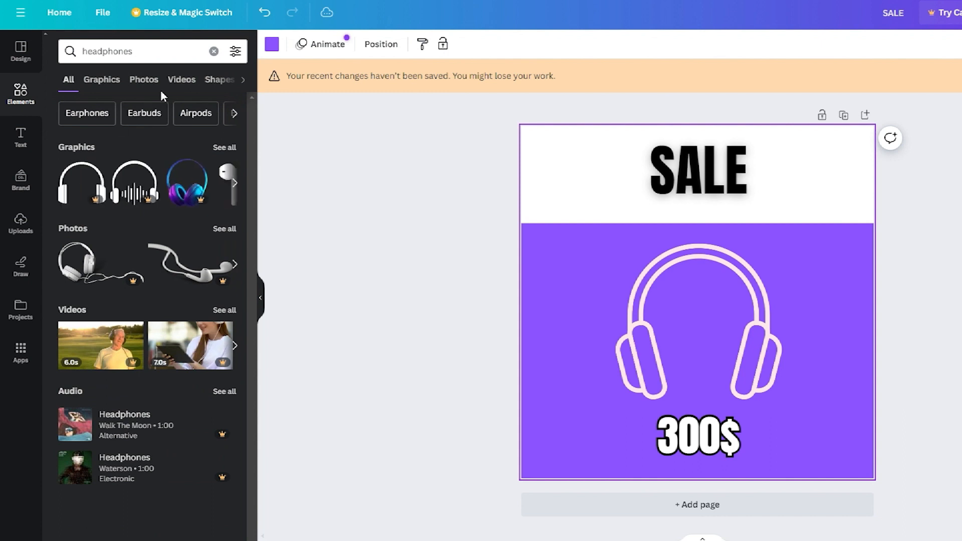
click(213, 51)
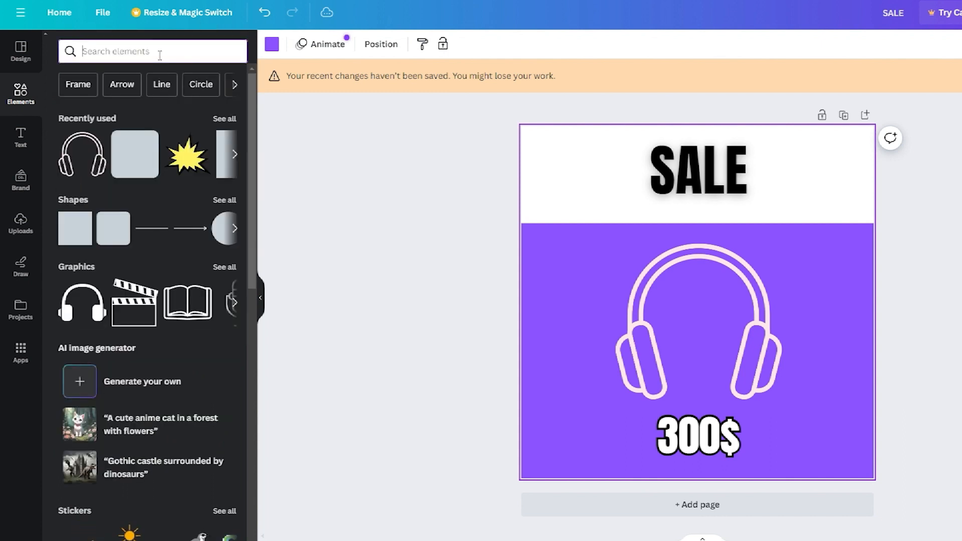
text(exposion)
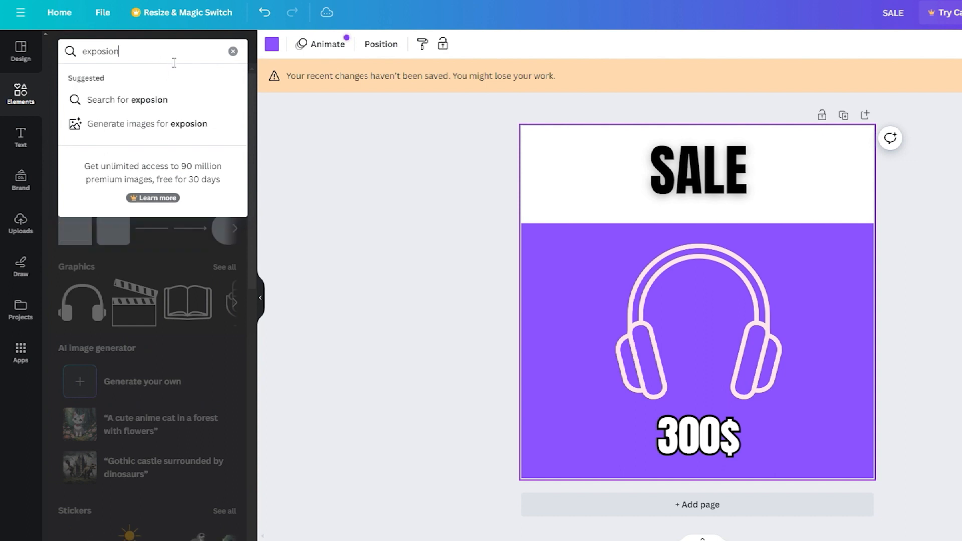
key(Return)
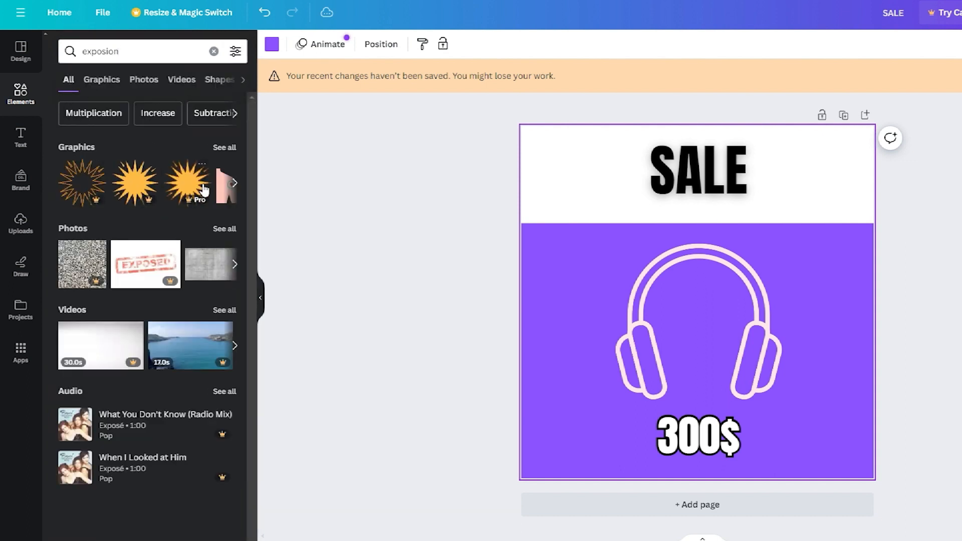
click(235, 183)
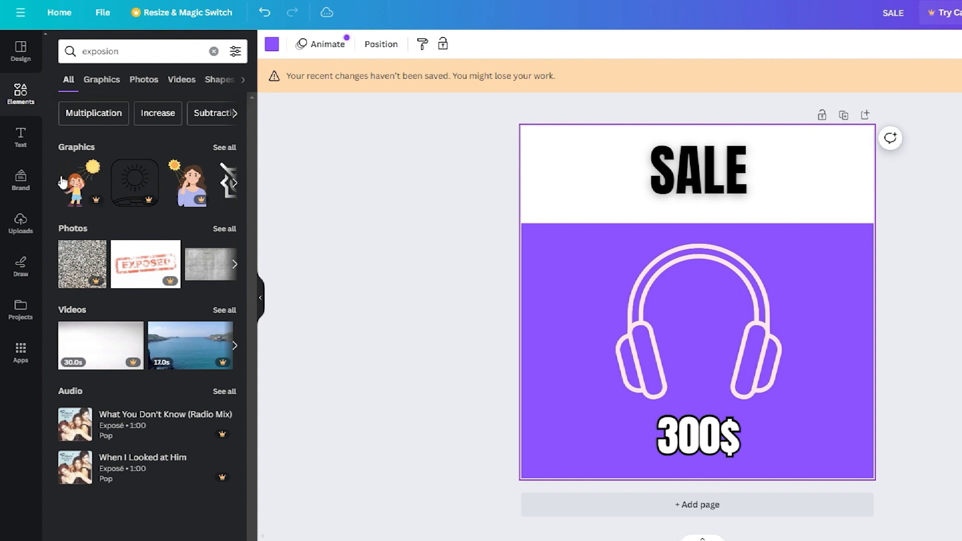
click(59, 185)
click(103, 54)
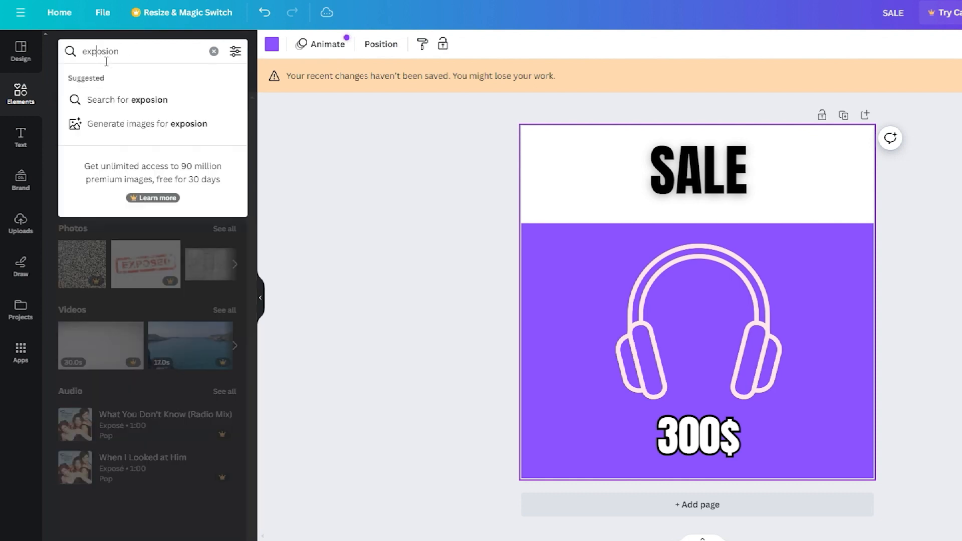
text(l)
key(Return)
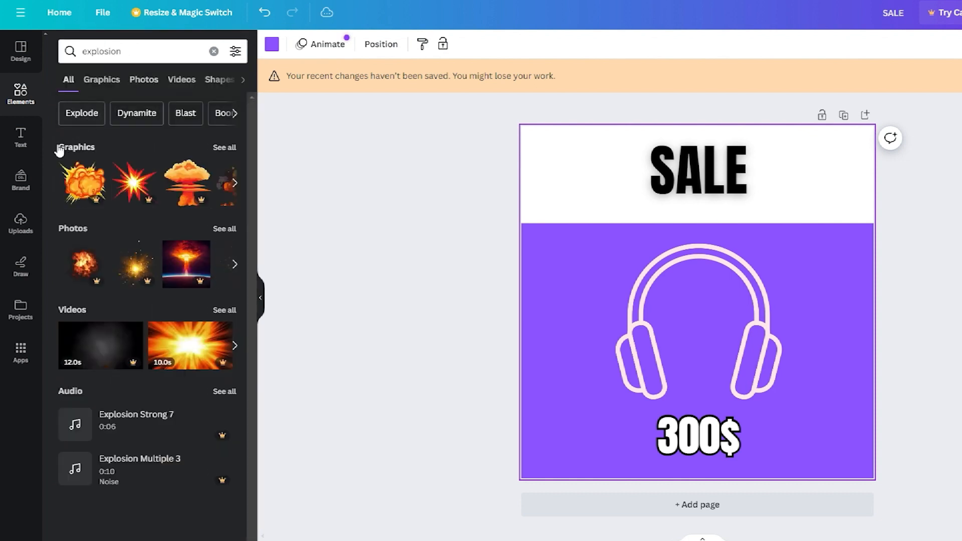
Add the free yellow starburst graphic with black outline, shrink it to about a quarter of the page width and place it left of SALE
click(234, 185)
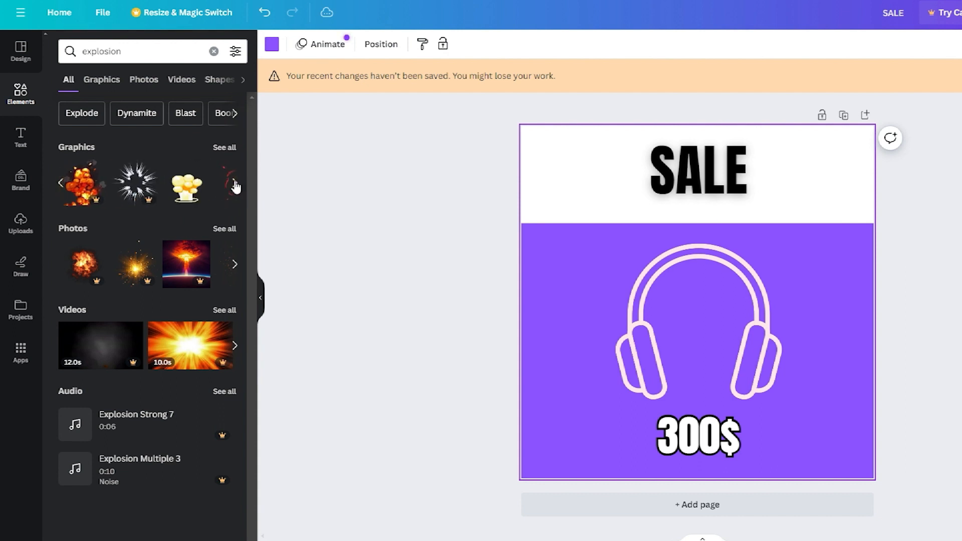
click(235, 186)
click(62, 185)
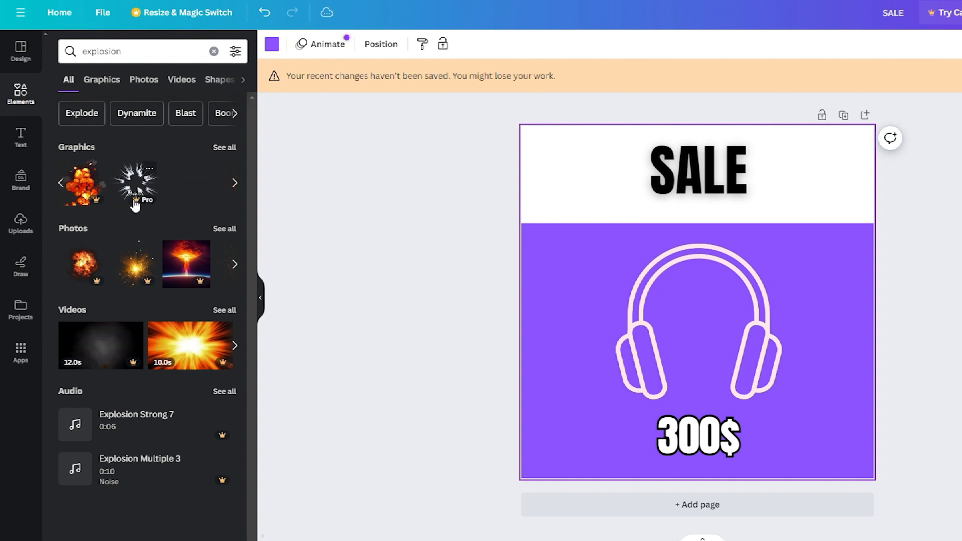
click(235, 184)
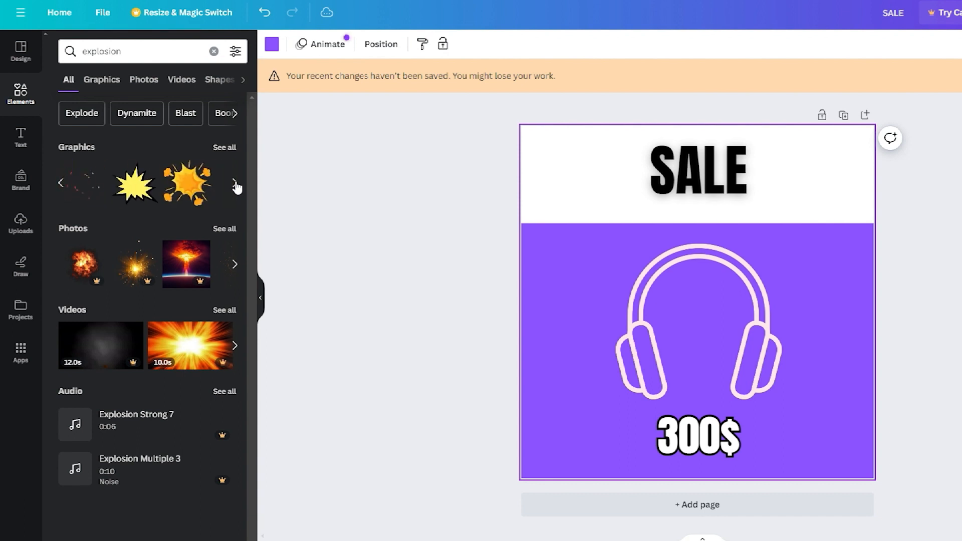
click(134, 192)
drag(693, 326, 577, 194)
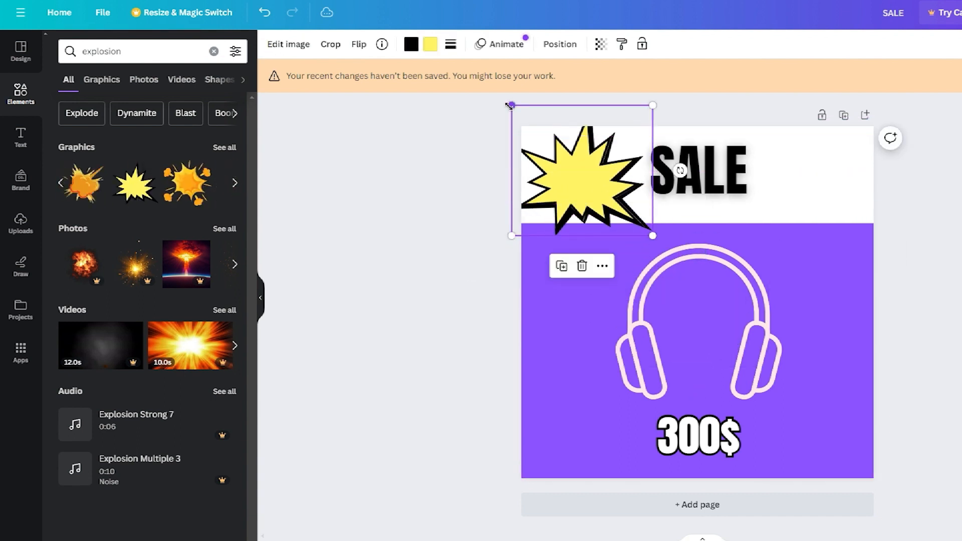
drag(510, 106, 536, 129)
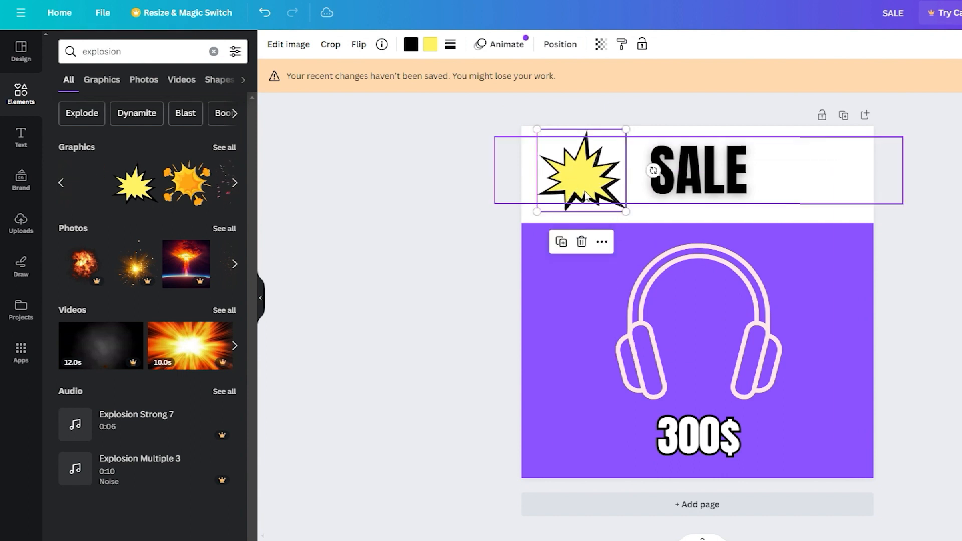
Duplicate the yellow starburst and place the copy to the right of SALE, level with the original
click(561, 243)
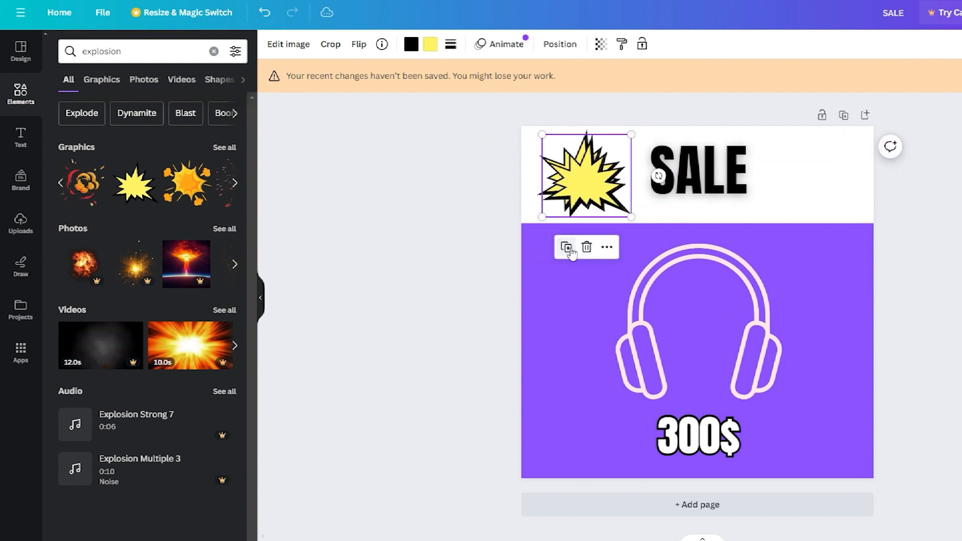
drag(581, 198, 814, 200)
click(832, 263)
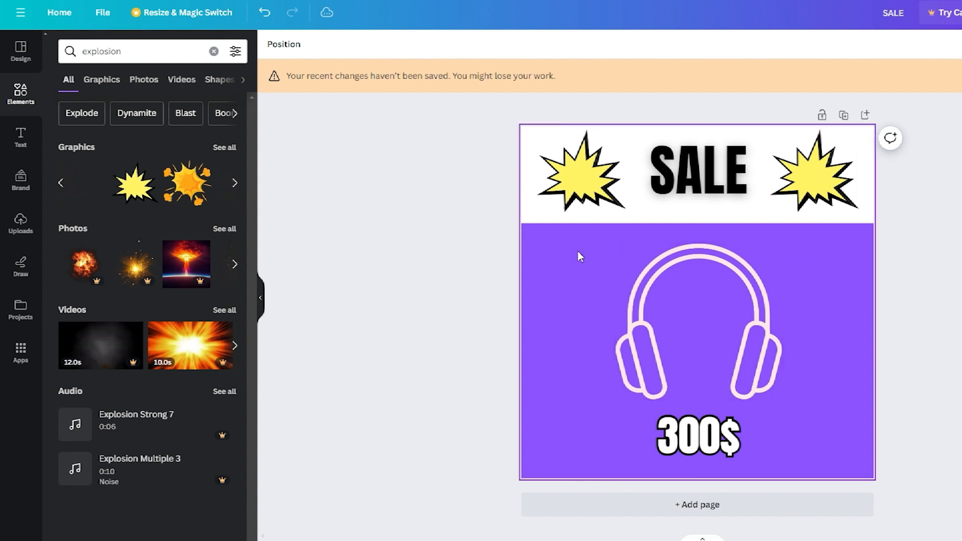
Choose the marker drawing tool and set its color to white
click(22, 270)
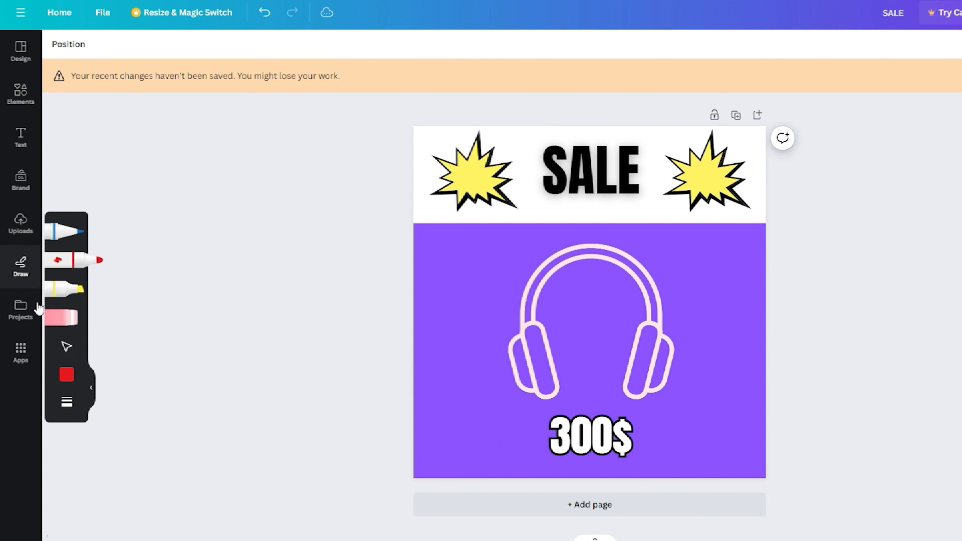
click(20, 140)
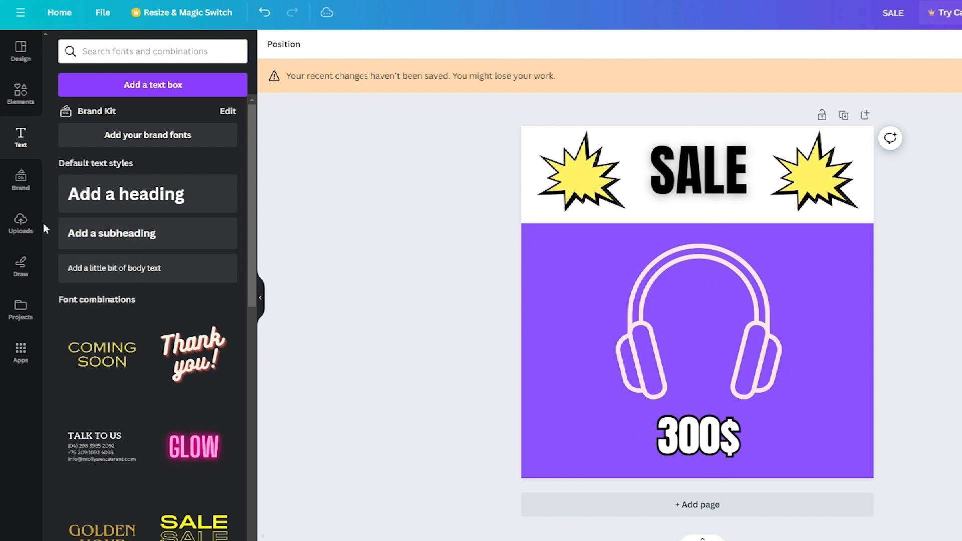
click(8, 273)
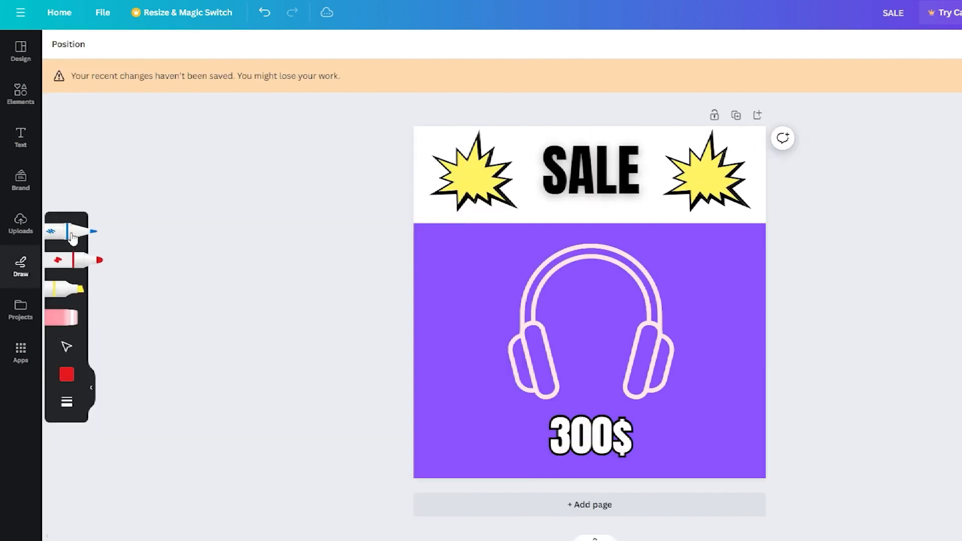
click(74, 235)
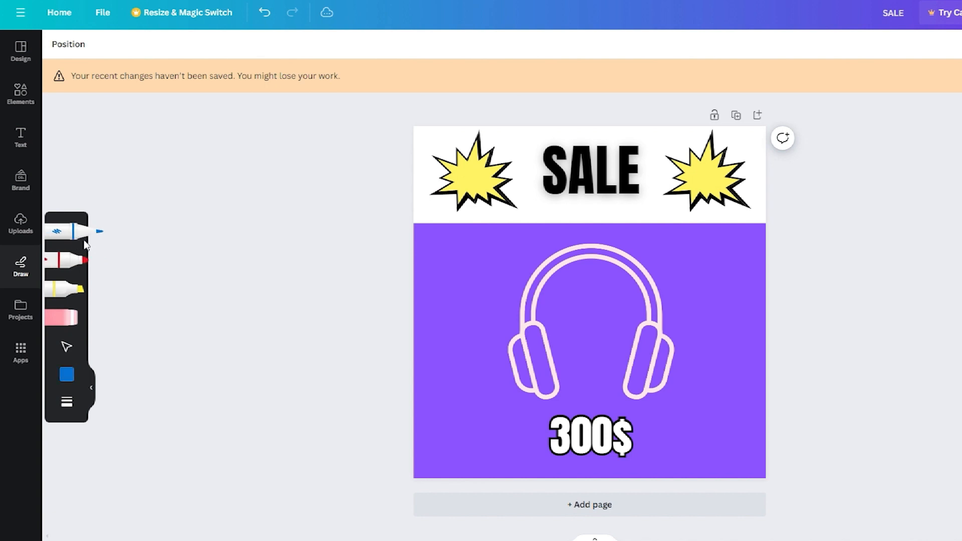
click(70, 266)
click(66, 376)
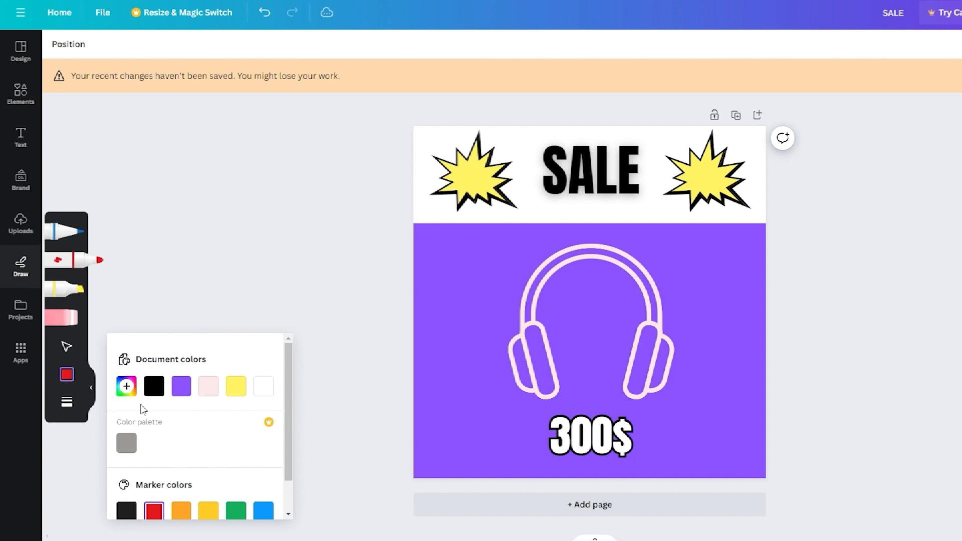
click(269, 389)
click(220, 300)
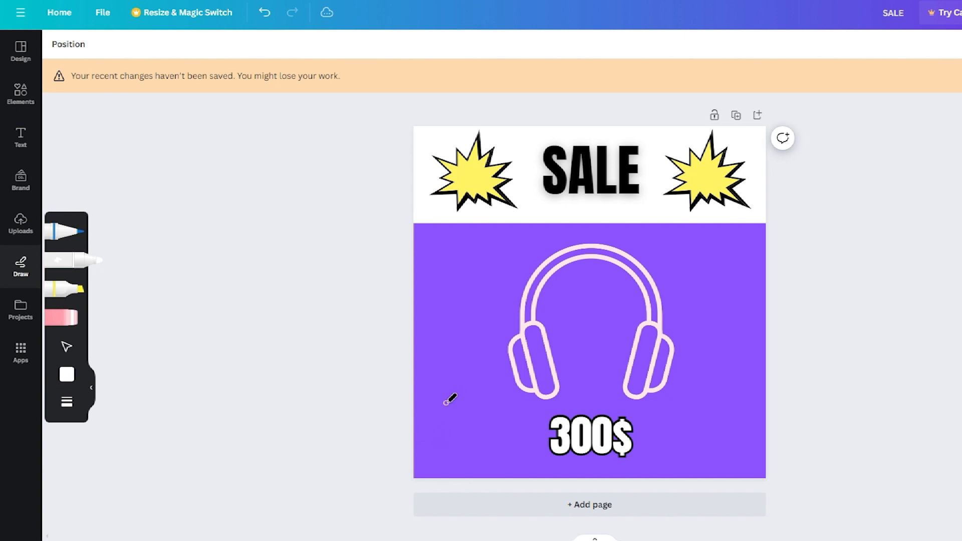
Set the white marker's stroke weight to 20
click(65, 376)
click(67, 402)
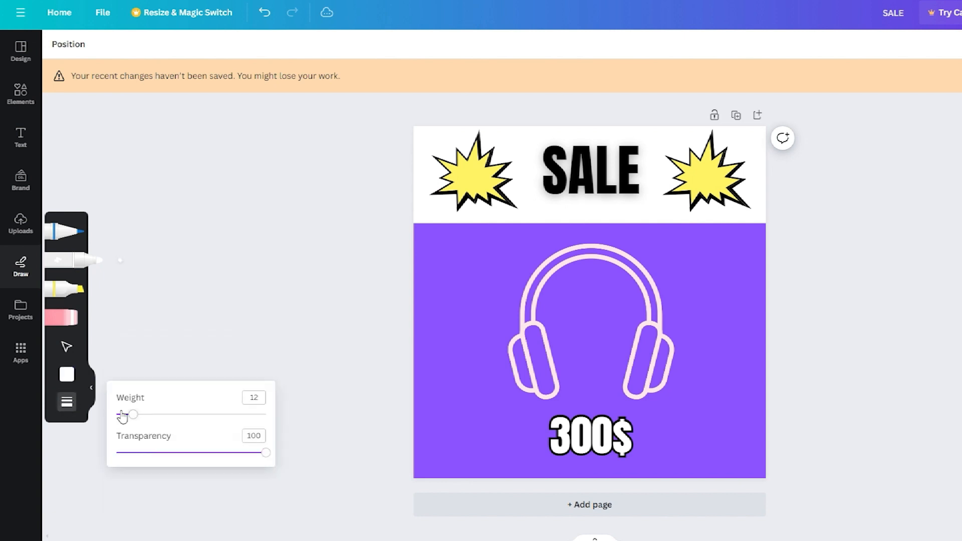
mouse_move(137, 418)
mouse_down()
mouse_move(181, 424)
mouse_move(147, 424)
mouse_up()
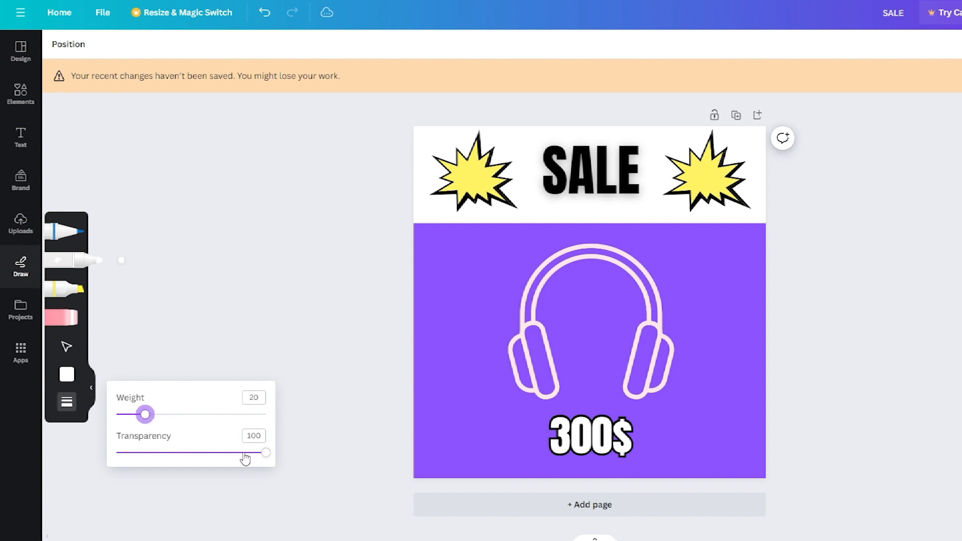
drag(245, 453, 268, 462)
click(354, 387)
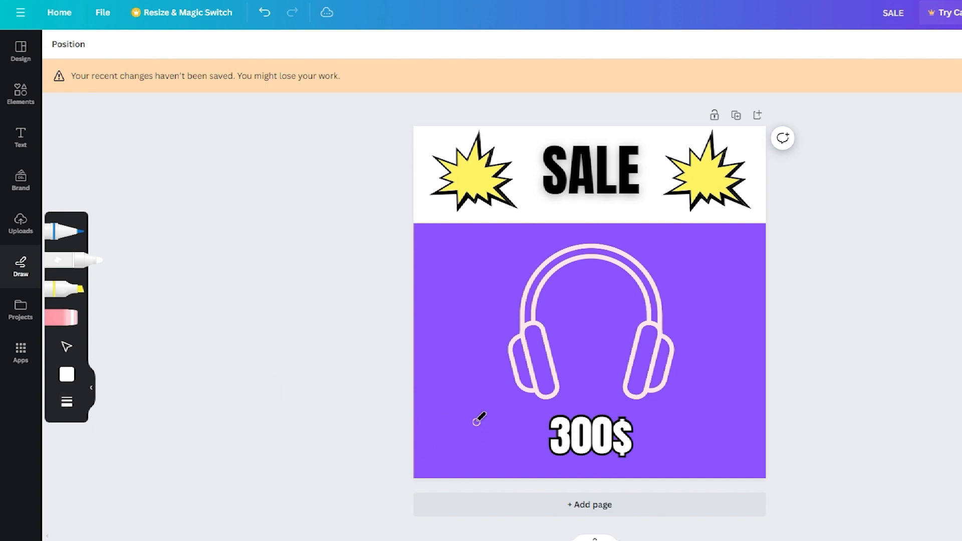
Draw freehand white marker lines across the lower-left and lower-right corners of the purple area, on both sides of the 300$ text
mouse_move(470, 424)
mouse_down()
mouse_move(407, 420)
mouse_move(422, 490)
mouse_up()
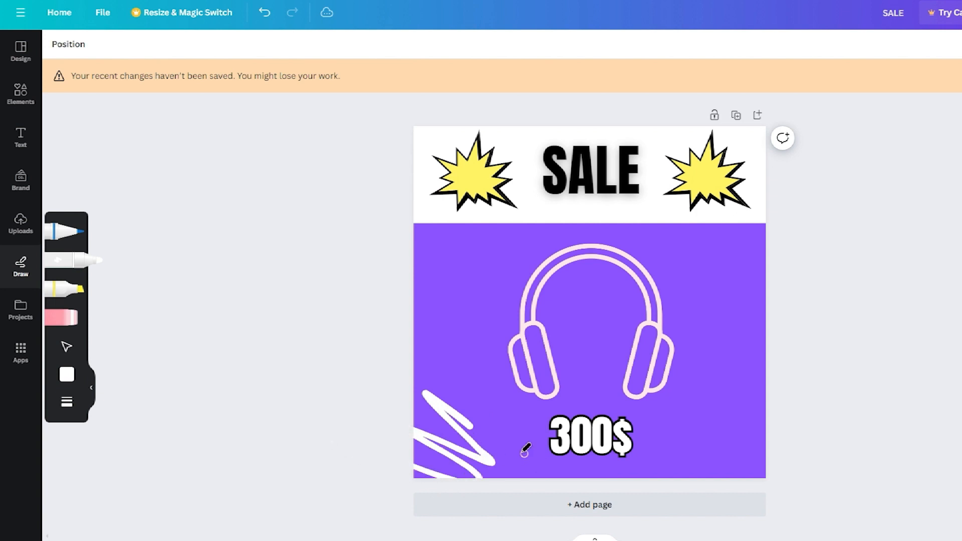
key(ctrl+z)
mouse_move(485, 416)
mouse_down()
mouse_move(359, 343)
mouse_move(405, 452)
mouse_move(165, 447)
mouse_up()
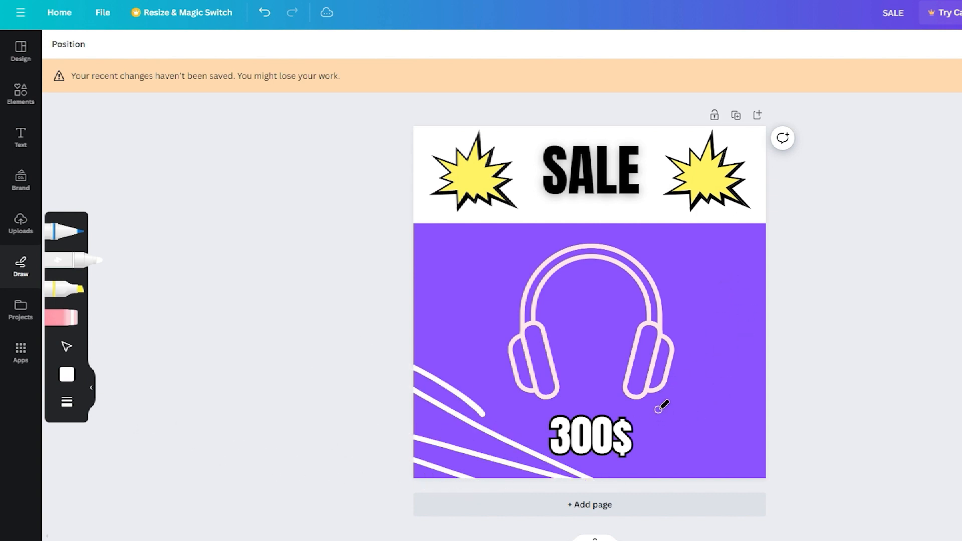
mouse_move(665, 406)
mouse_down()
mouse_move(624, 487)
mouse_move(843, 478)
mouse_up()
key(ctrl+z)
mouse_move(705, 392)
mouse_down()
mouse_move(687, 476)
mouse_move(744, 463)
mouse_up()
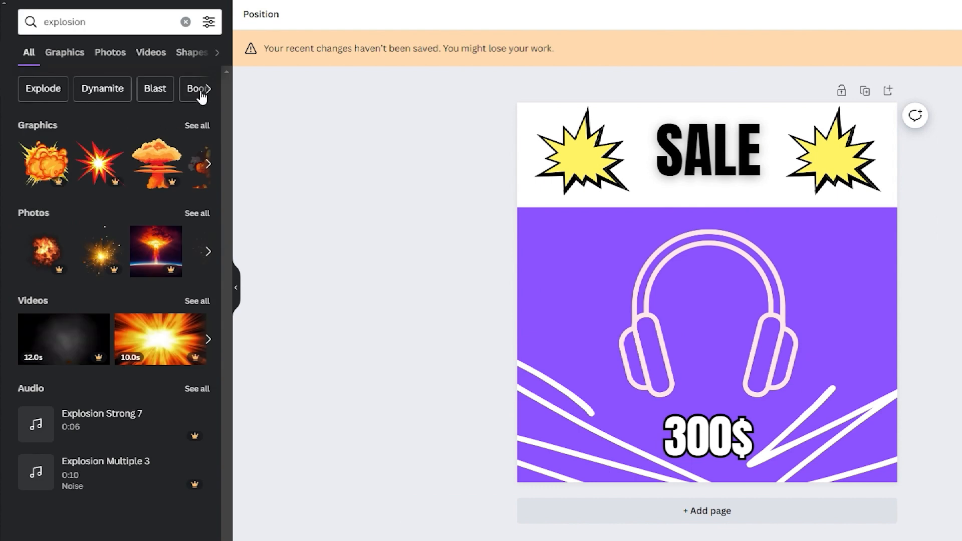
Clear the explosion search and add a thin arrow line from the basic shapes to the design
click(186, 21)
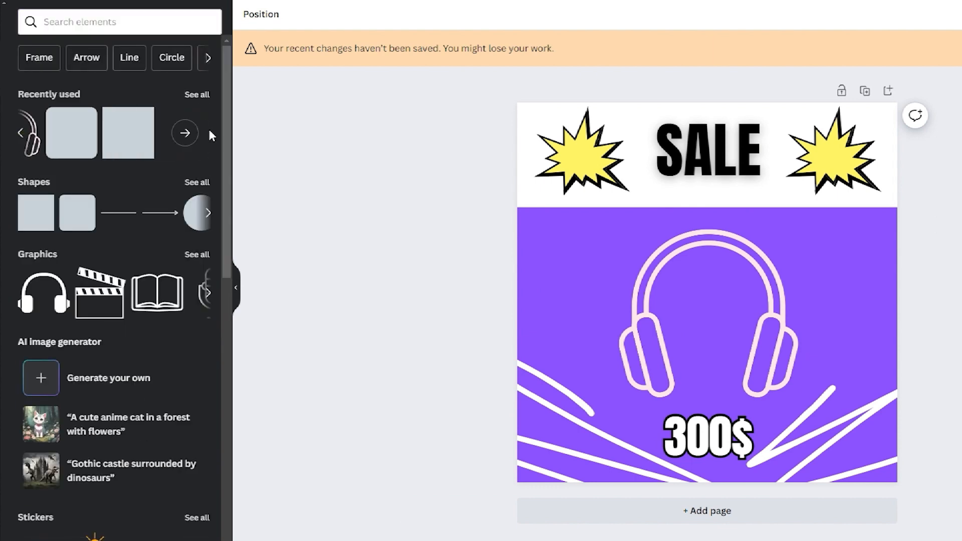
click(189, 134)
click(25, 16)
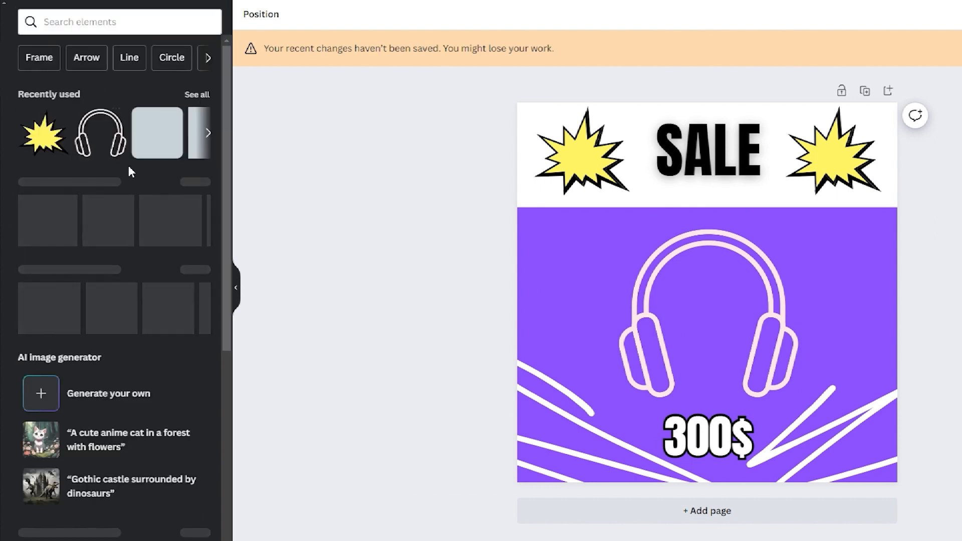
click(163, 219)
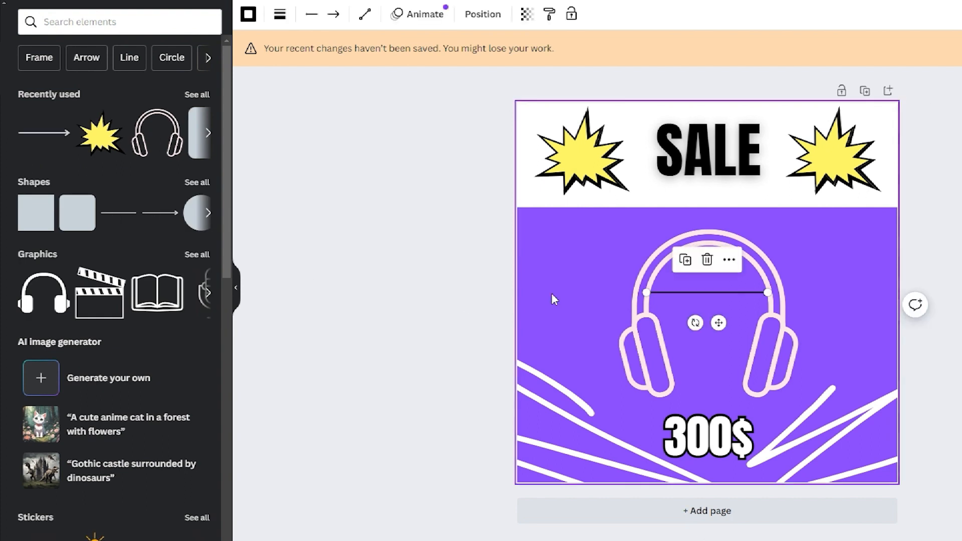
Angle the black arrow diagonally and place it beside the 300$ text, with its head pointing down-left at the dollar sign
drag(647, 294, 662, 230)
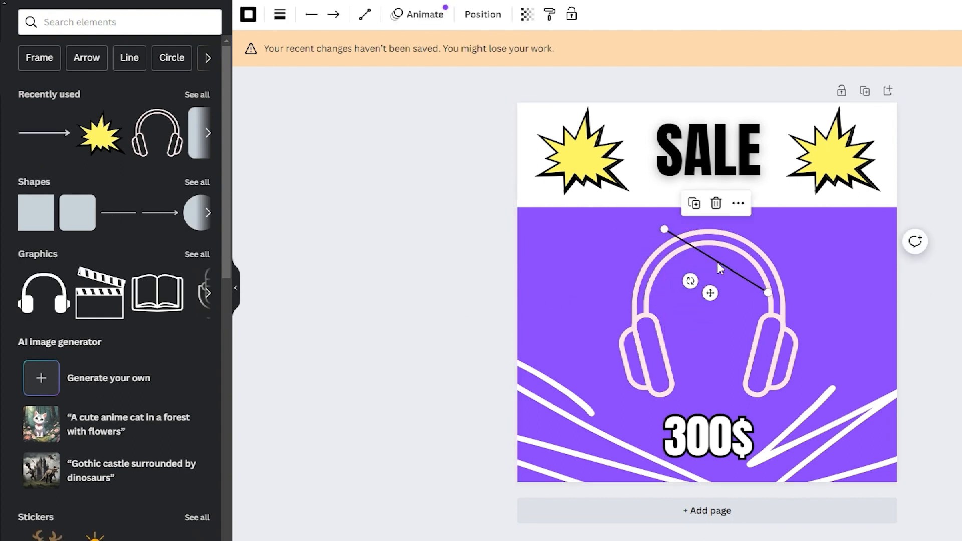
drag(751, 284, 708, 362)
click(601, 314)
drag(706, 316, 799, 398)
click(952, 332)
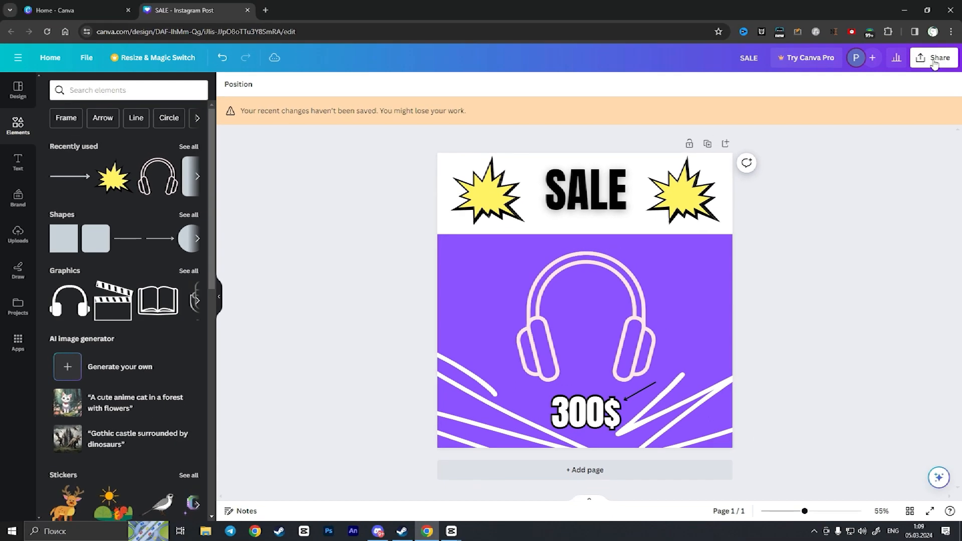
Open the design's download settings and review the available file types, choosing PNG
click(935, 60)
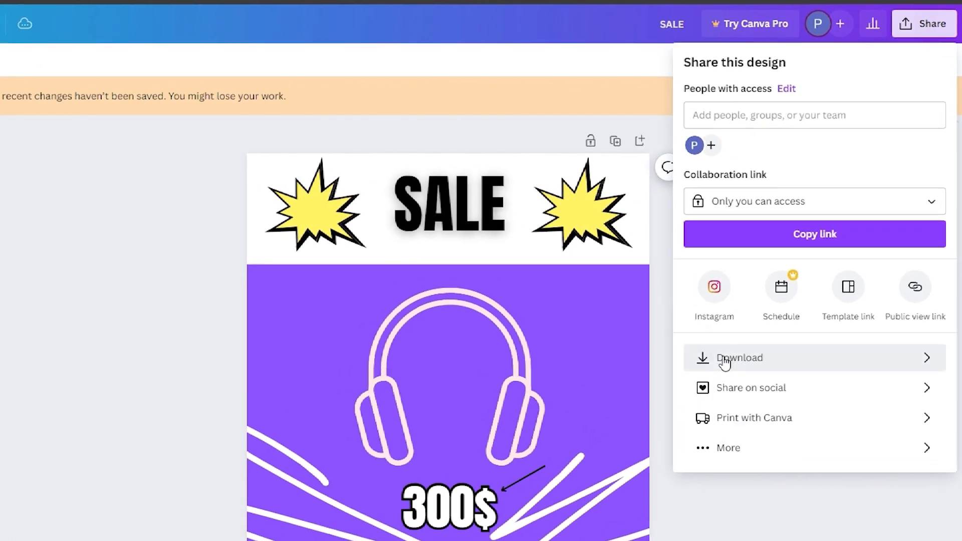
click(725, 358)
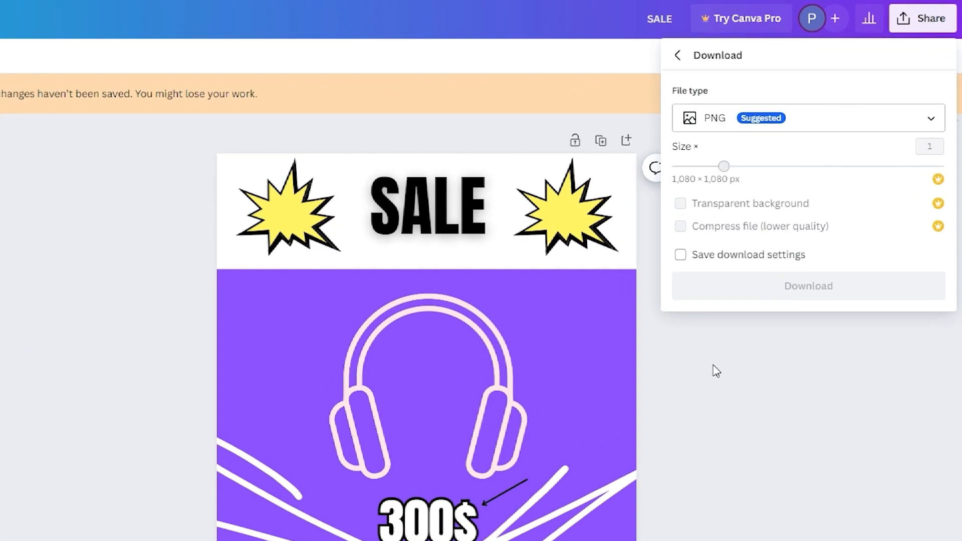
click(810, 129)
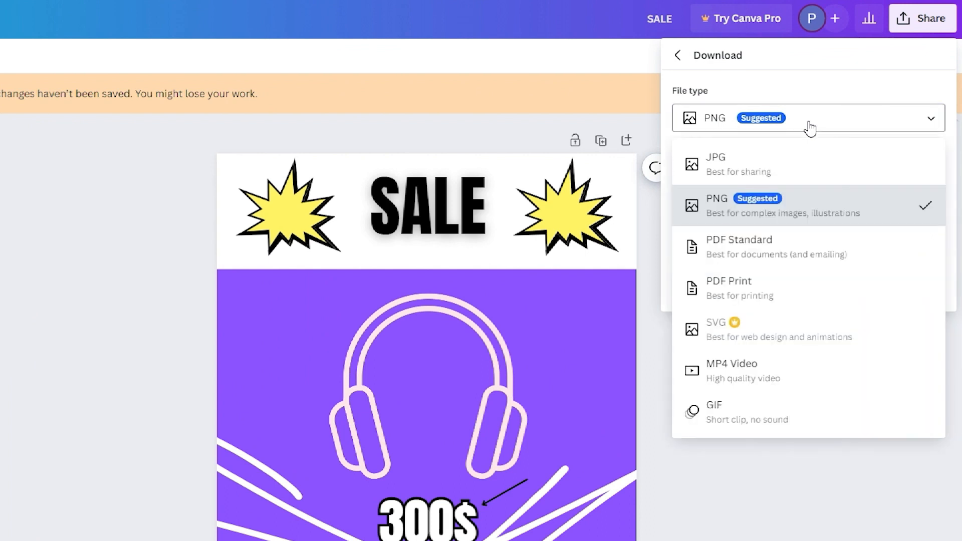
click(742, 106)
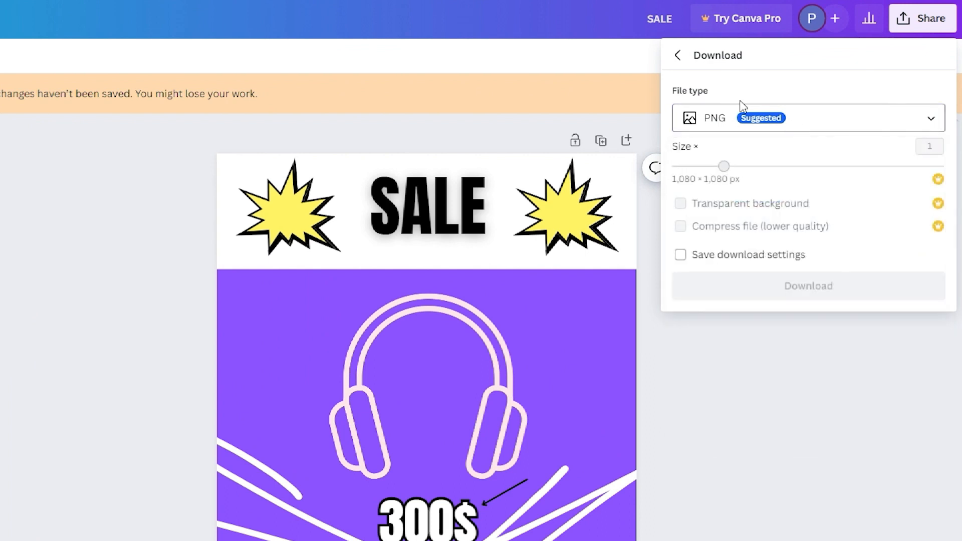
click(857, 130)
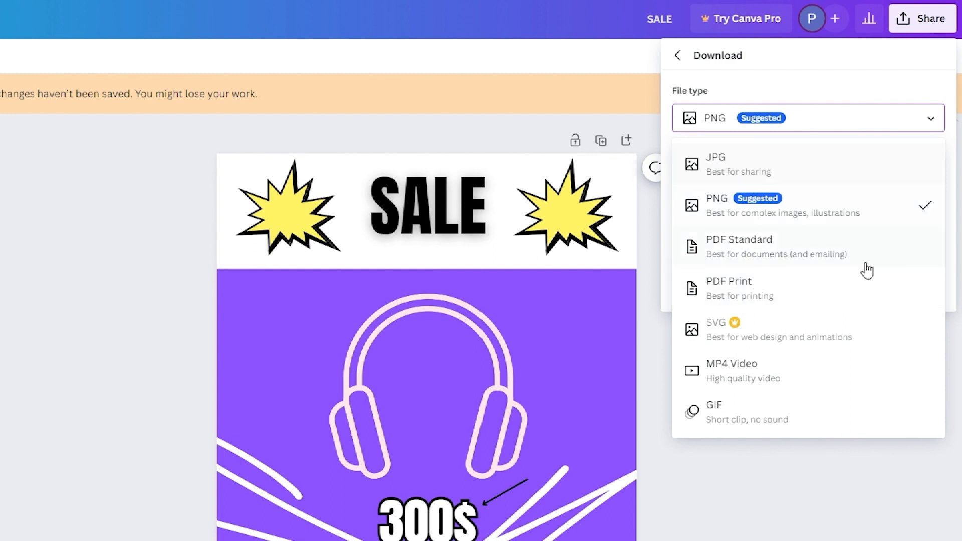
click(732, 215)
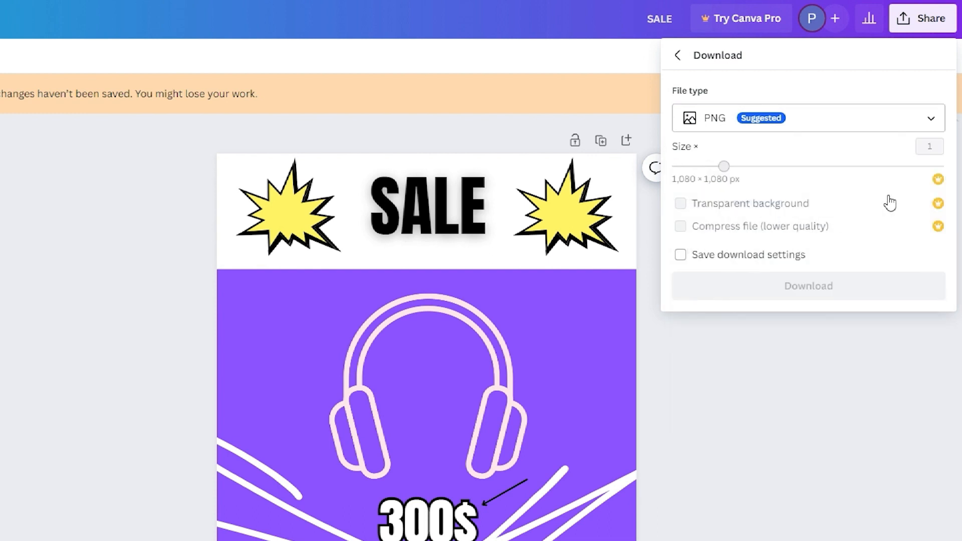
click(737, 264)
click(815, 120)
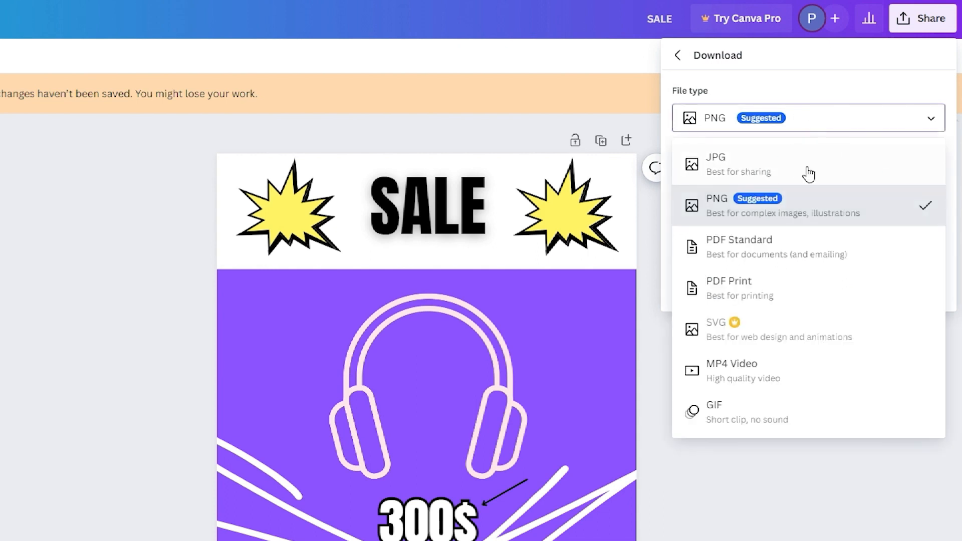